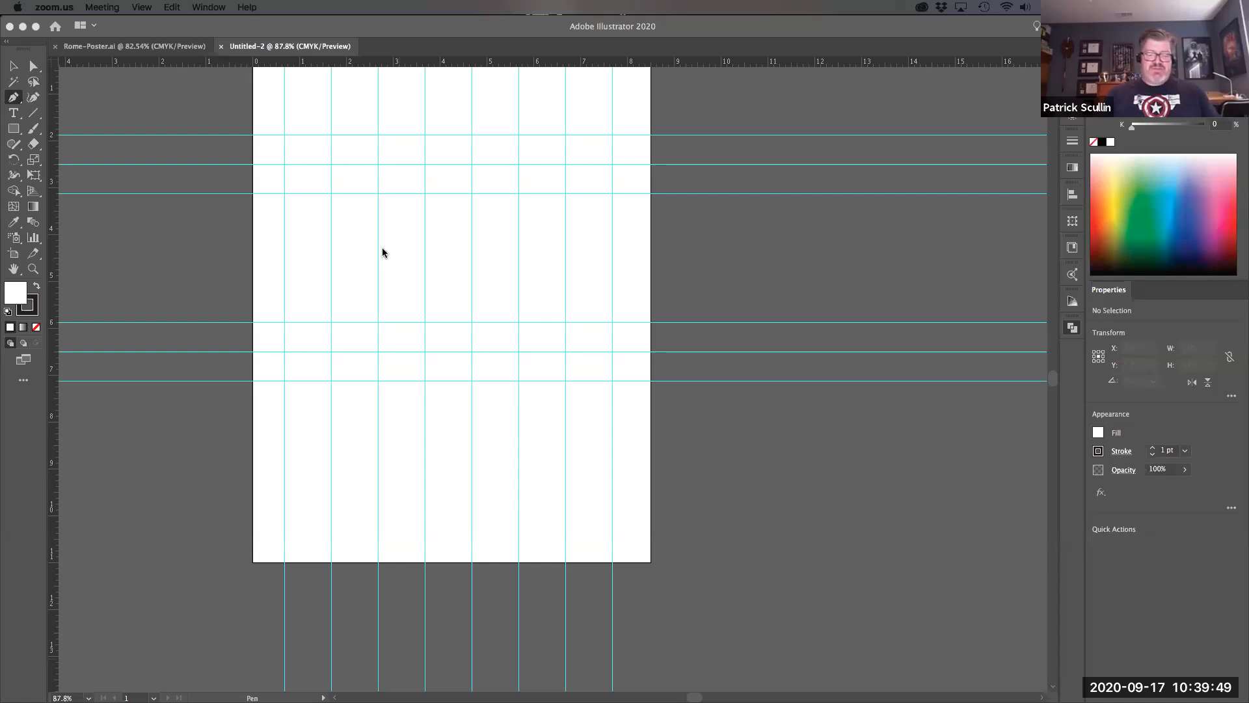
- Zoom to 150% and pan so the top of the guide-lined artboard fills the window
{"action": "left_click", "coordinate": [512, 29]}
{"action": "key", "text": "super+0"}
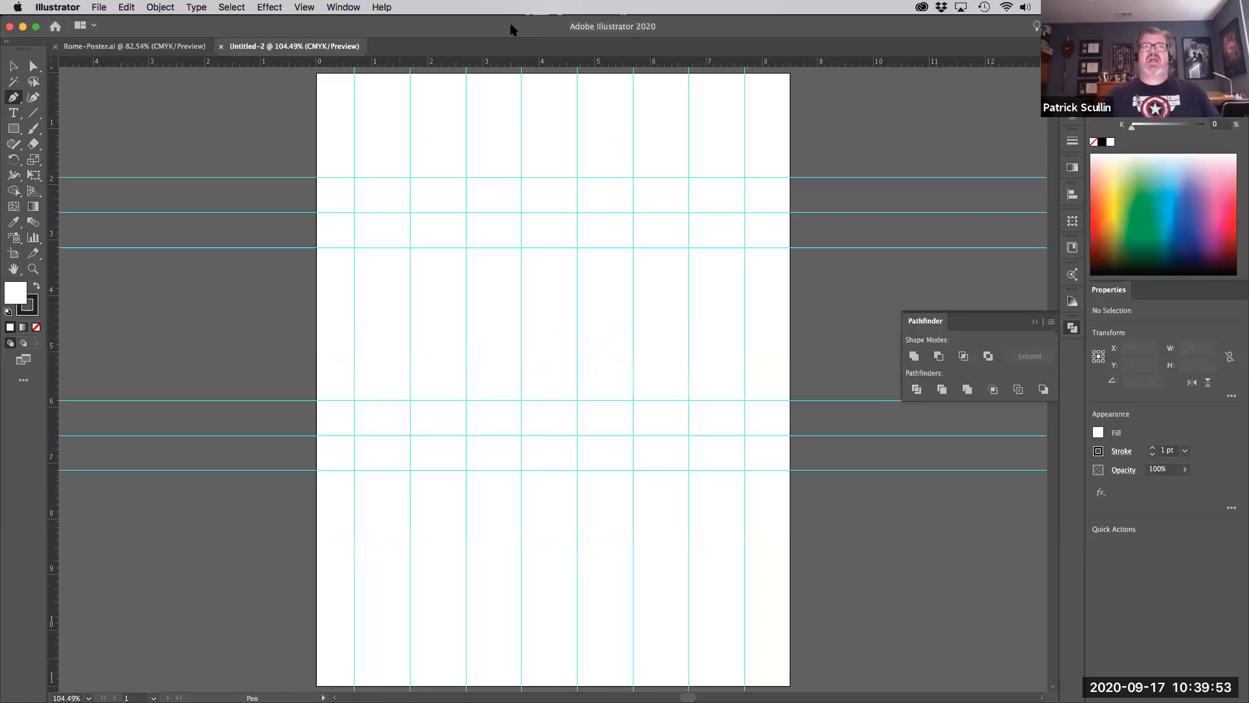
{"action": "key", "text": "super+equal"}
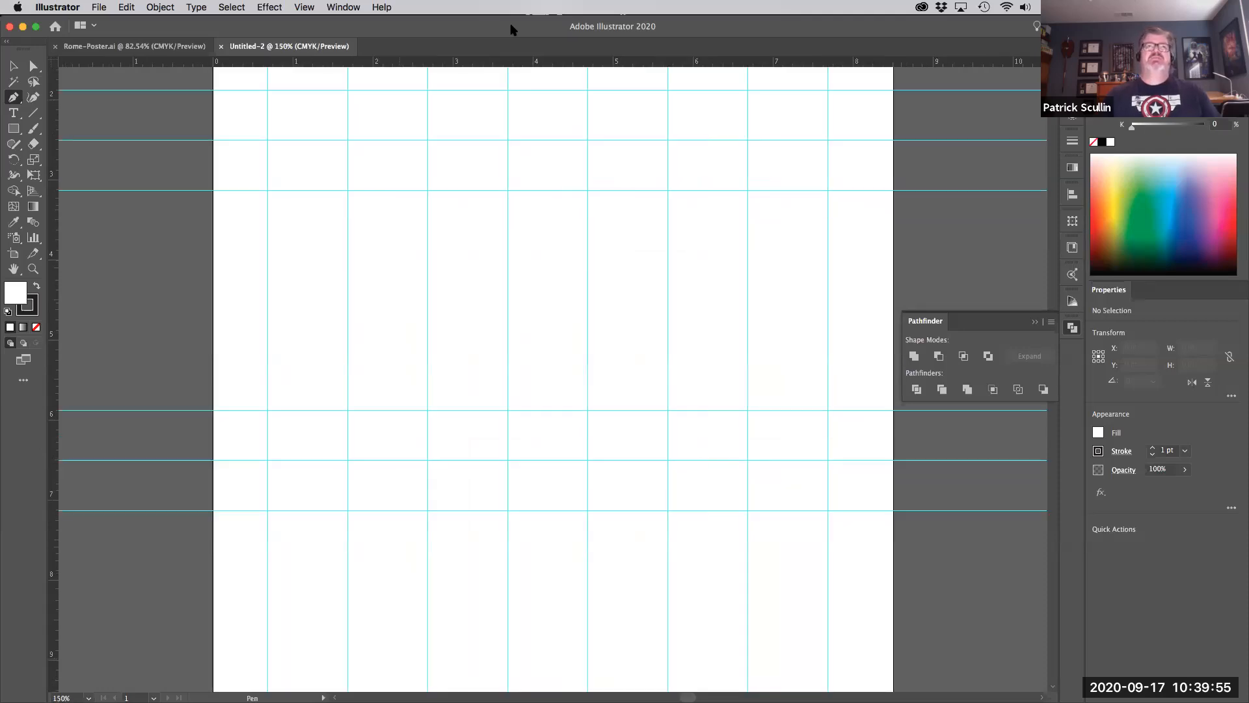
{"action": "left_click_drag", "start_coordinate": [460, 265], "coordinate": [461, 399]}
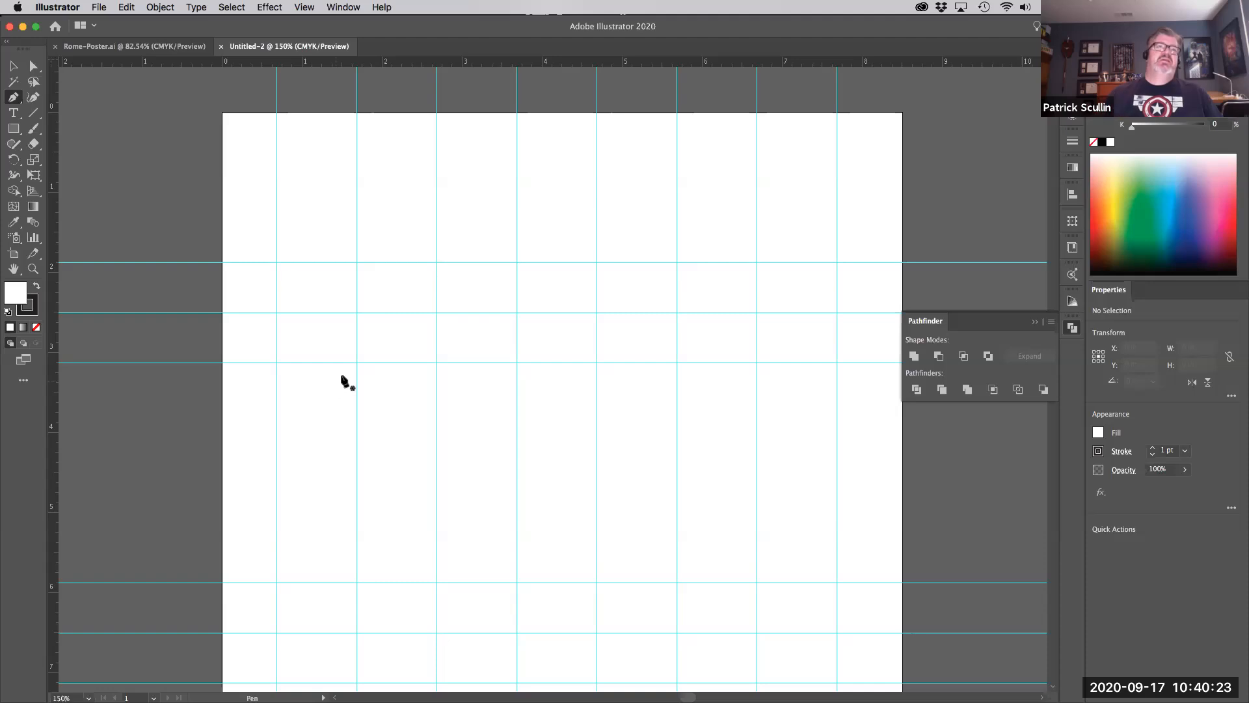
- Set new paths to no fill with a red 3 pt stroke
{"action": "left_click", "coordinate": [37, 327]}
{"action": "left_click", "coordinate": [34, 312]}
{"action": "left_click", "coordinate": [1101, 219]}
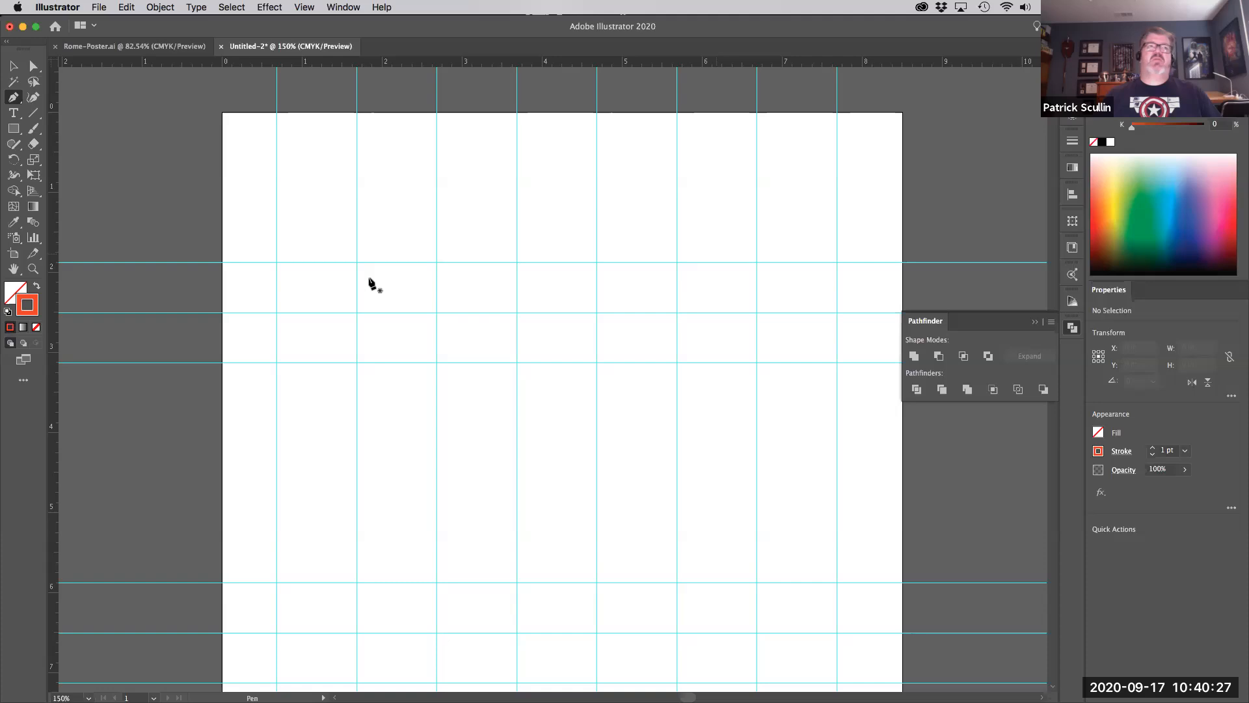
{"action": "left_click", "coordinate": [1153, 448]}
- Pick the Pen tool and zoom to 200%, framing the guide rows
{"action": "left_click", "coordinate": [13, 97]}
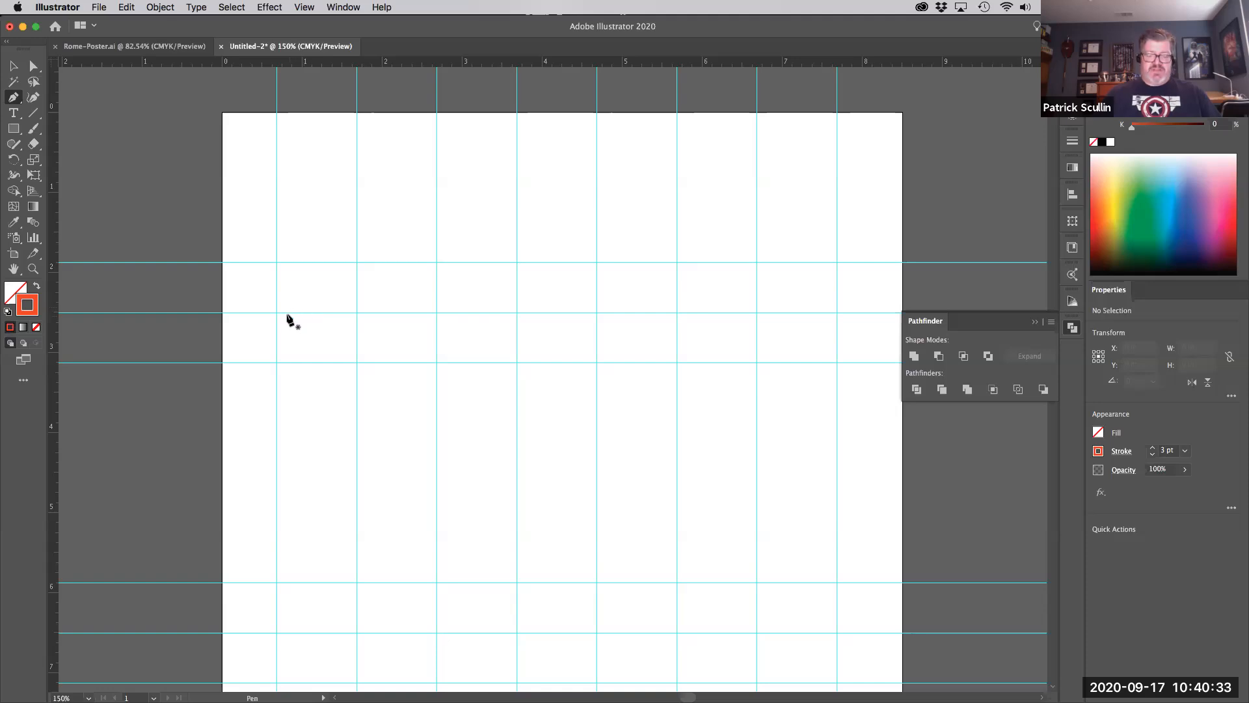
{"action": "key", "text": "super+equal"}
{"action": "left_click_drag", "start_coordinate": [296, 308], "coordinate": [319, 372]}
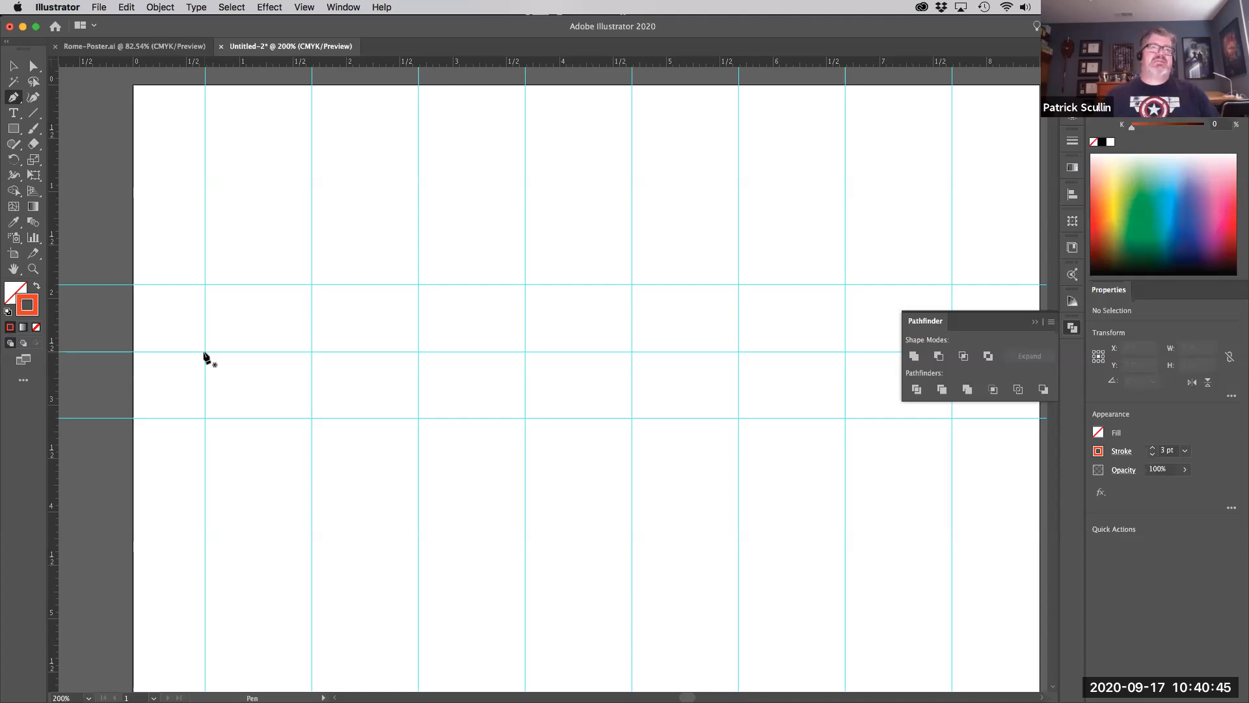
- Place the first smooth Pen point at the left guide crossing with vertically constrained handles
{"action": "left_click_drag", "start_coordinate": [204, 351], "coordinate": [186, 313]}
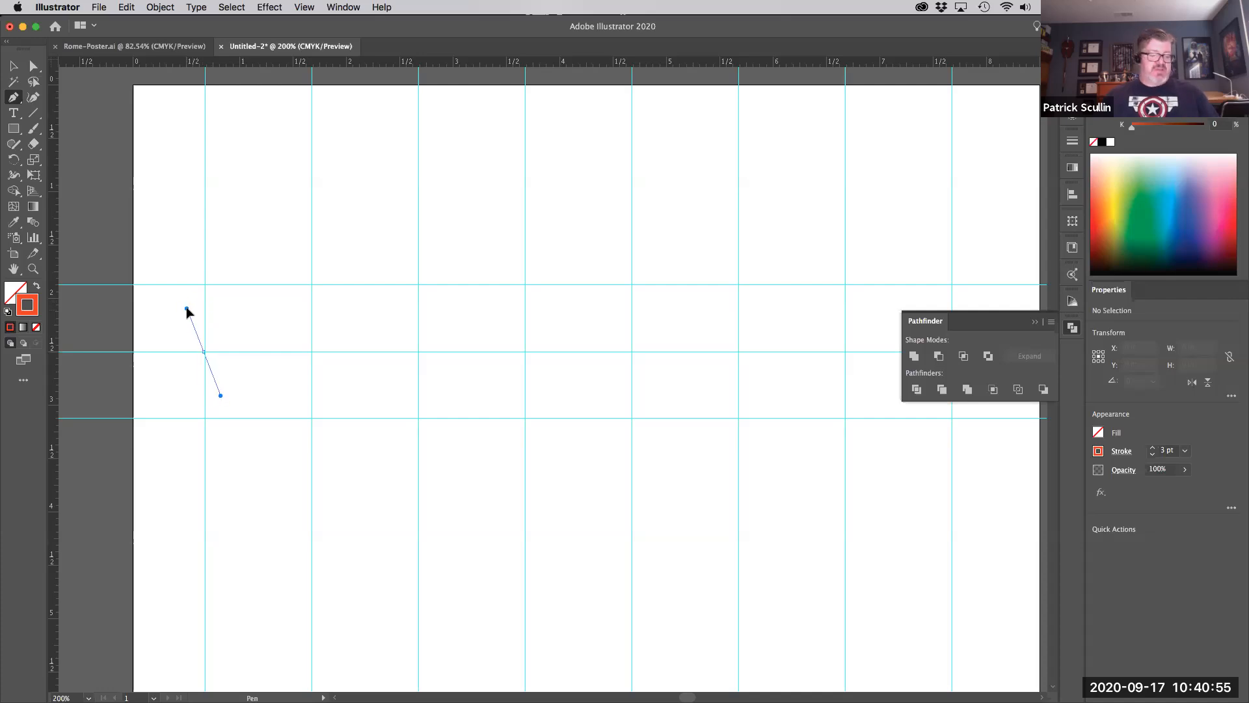
{"action": "left_click_drag", "start_coordinate": [186, 313], "coordinate": [205, 290]}
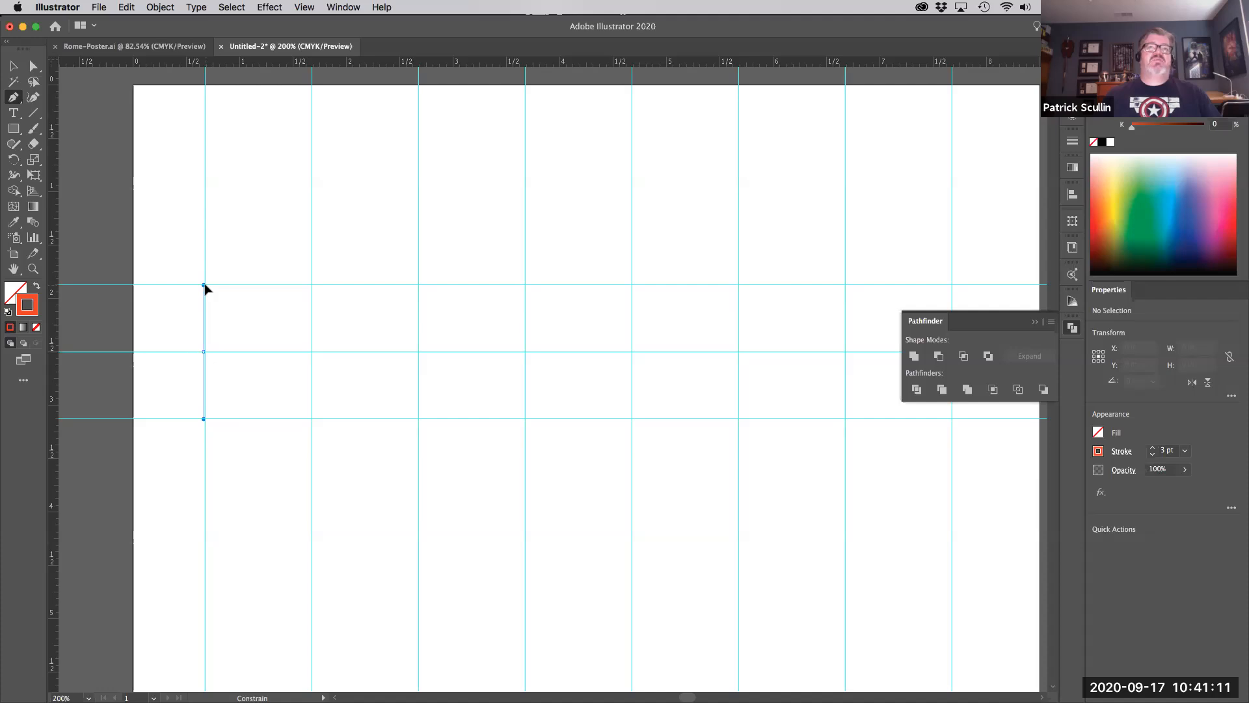
{"action": "left_click", "coordinate": [204, 286]}
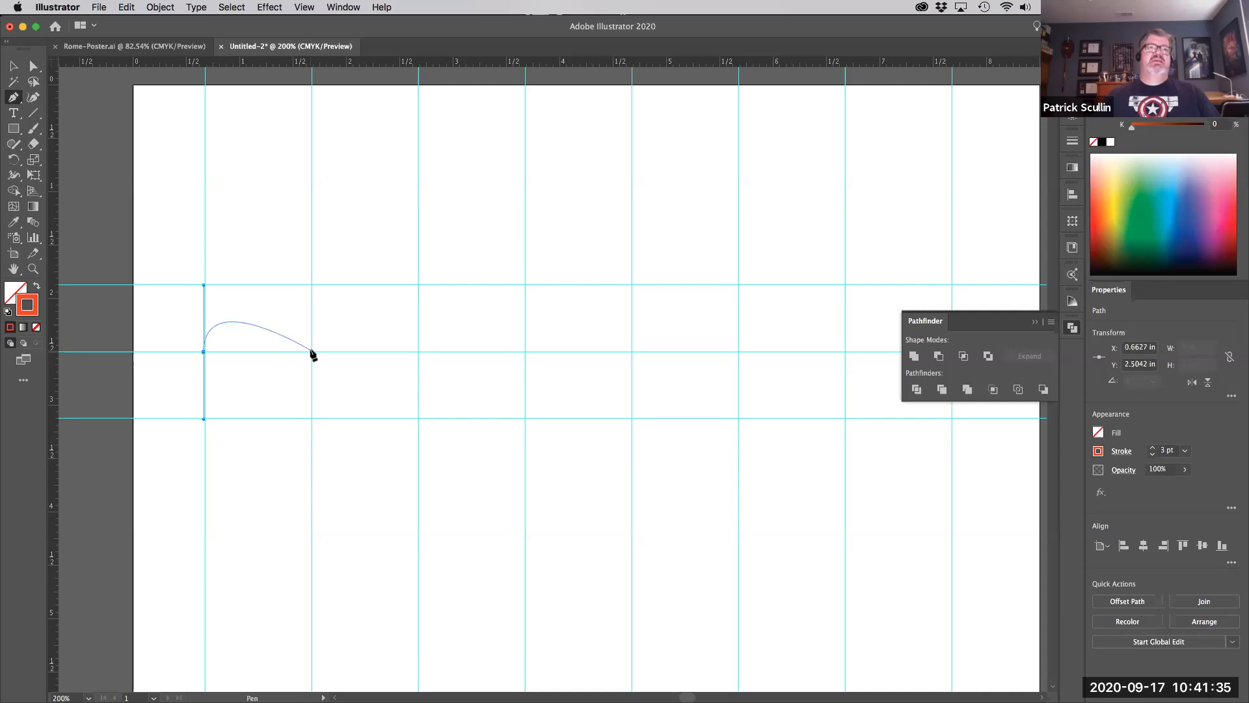
- Add Shift-constrained anchors at each next guide crossing, forming six alternating up-and-down semicircular arcs
{"action": "left_click_drag", "start_coordinate": [312, 352], "coordinate": [310, 373]}
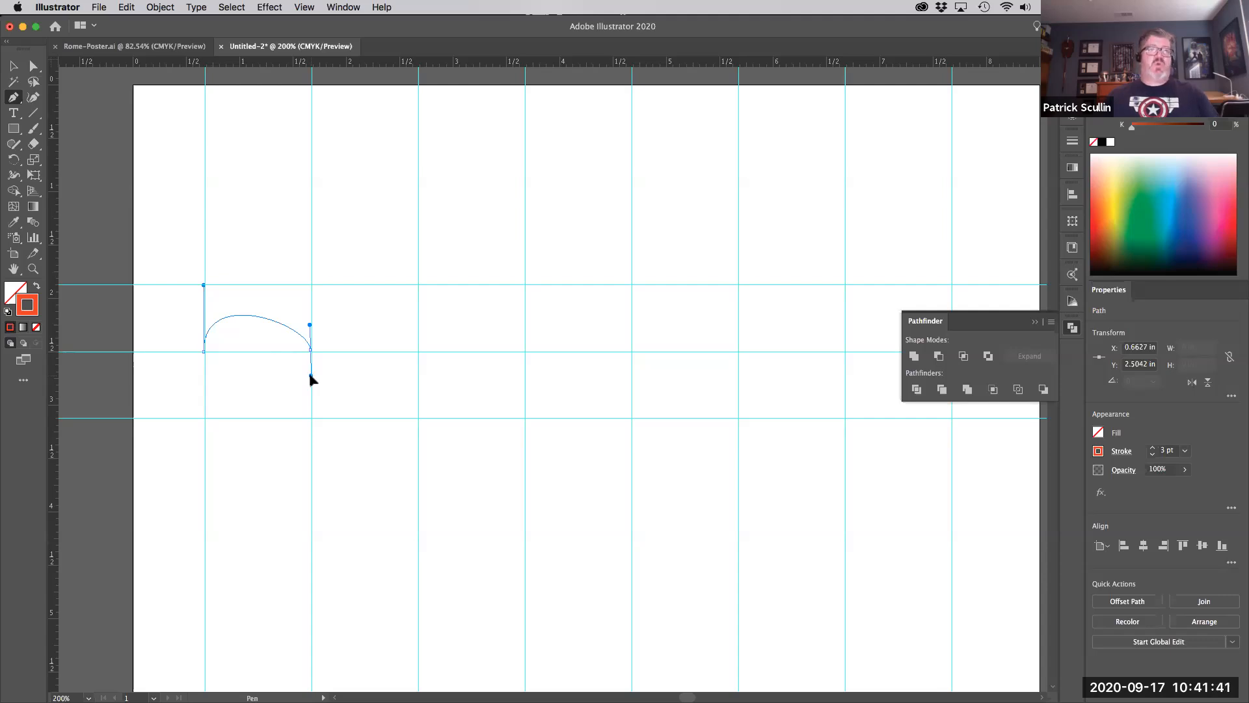
{"action": "left_click_drag", "start_coordinate": [309, 373], "coordinate": [314, 415]}
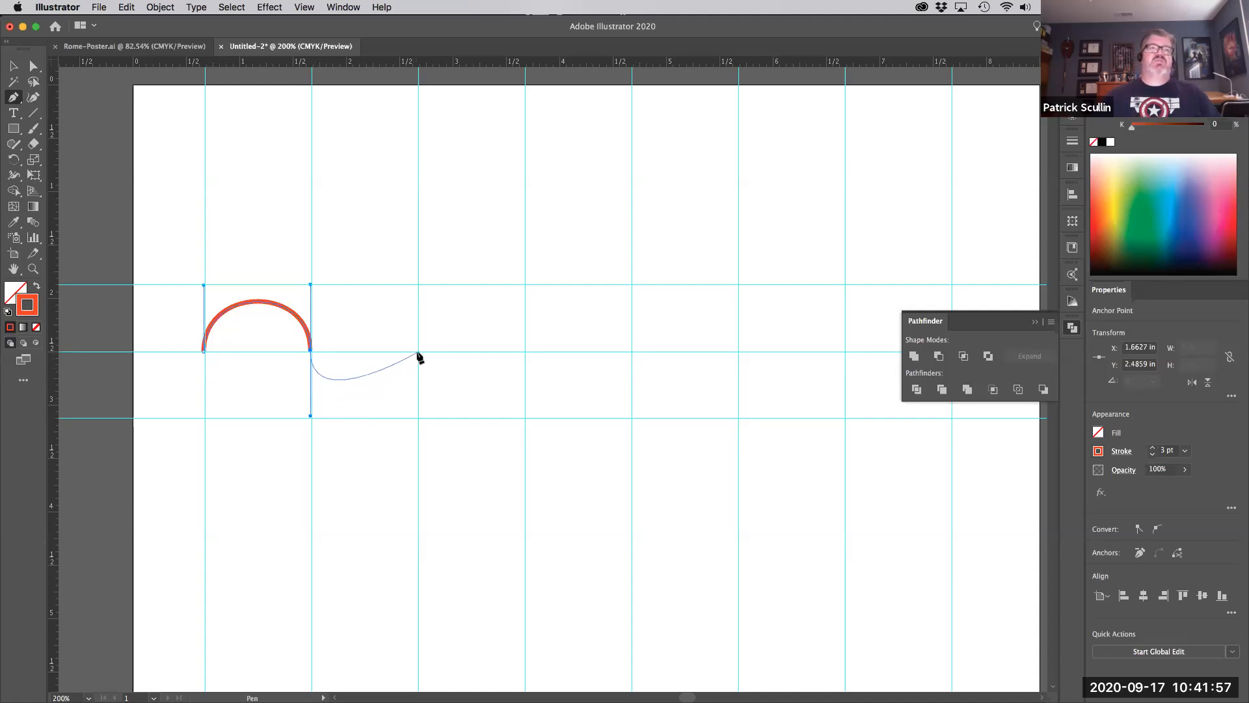
{"action": "left_click_drag", "start_coordinate": [418, 352], "coordinate": [418, 288]}
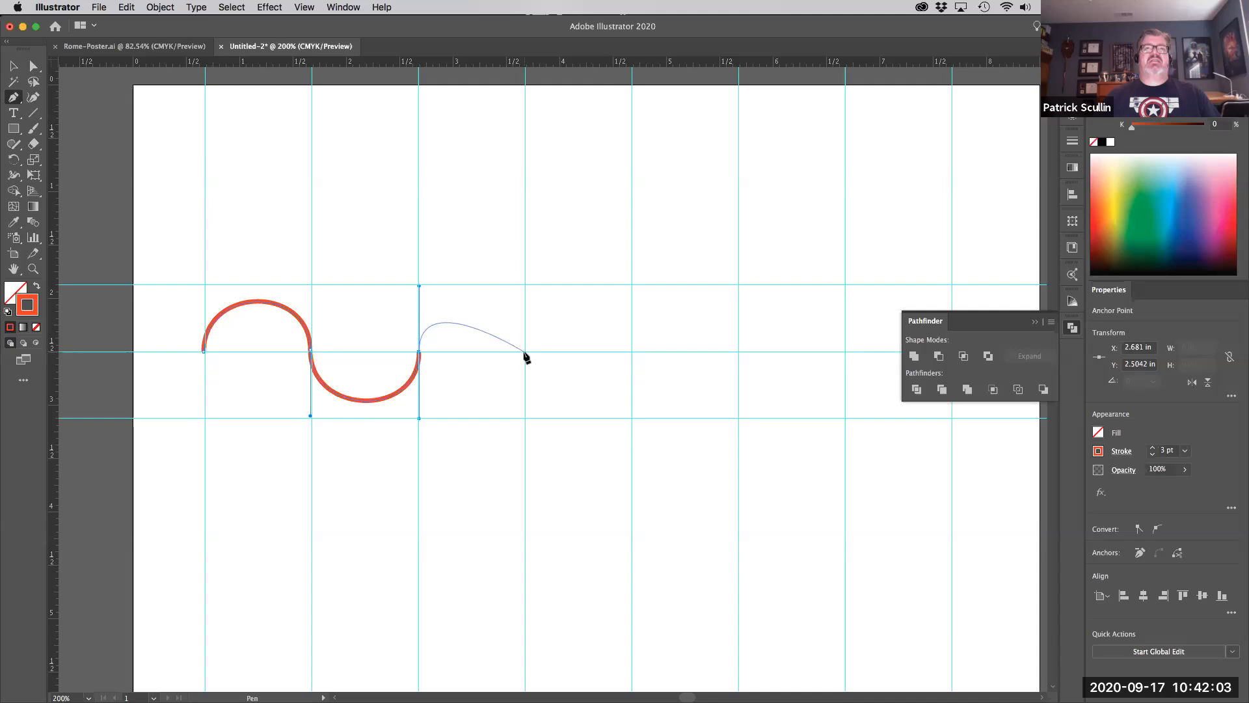
{"action": "left_click_drag", "start_coordinate": [524, 352], "coordinate": [528, 422]}
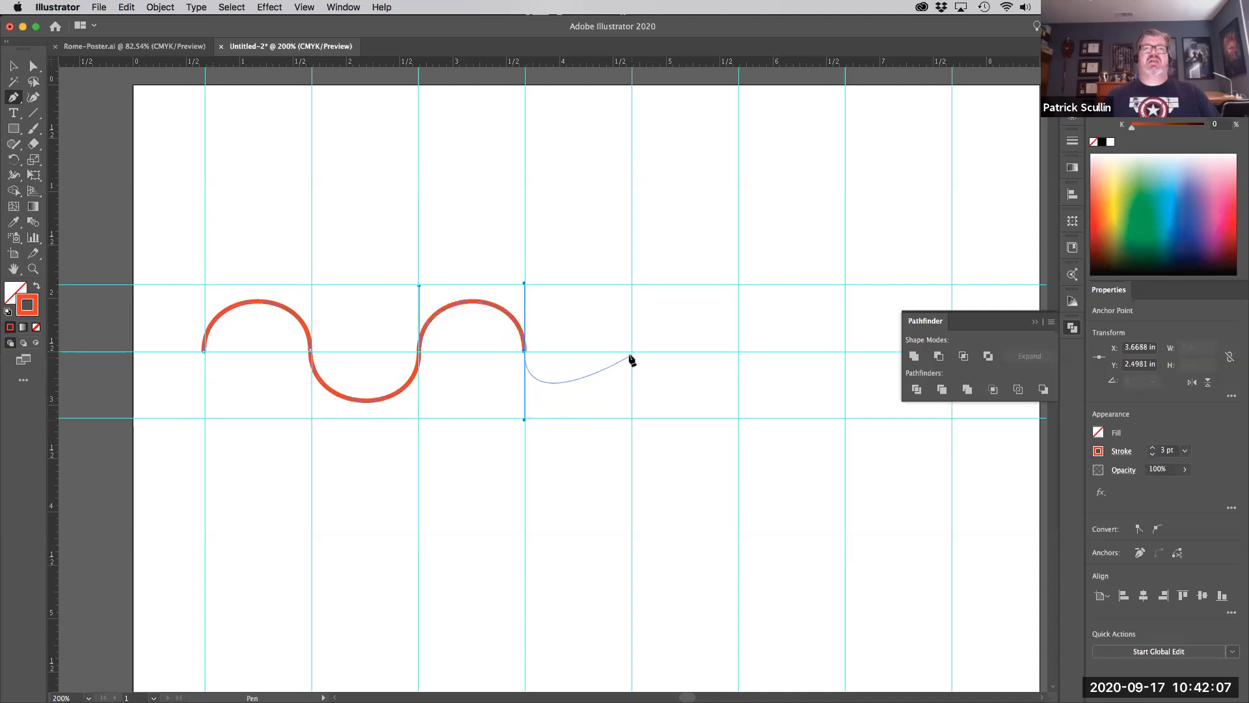
{"action": "left_click_drag", "start_coordinate": [631, 352], "coordinate": [631, 284]}
{"action": "left_click_drag", "start_coordinate": [738, 352], "coordinate": [739, 420]}
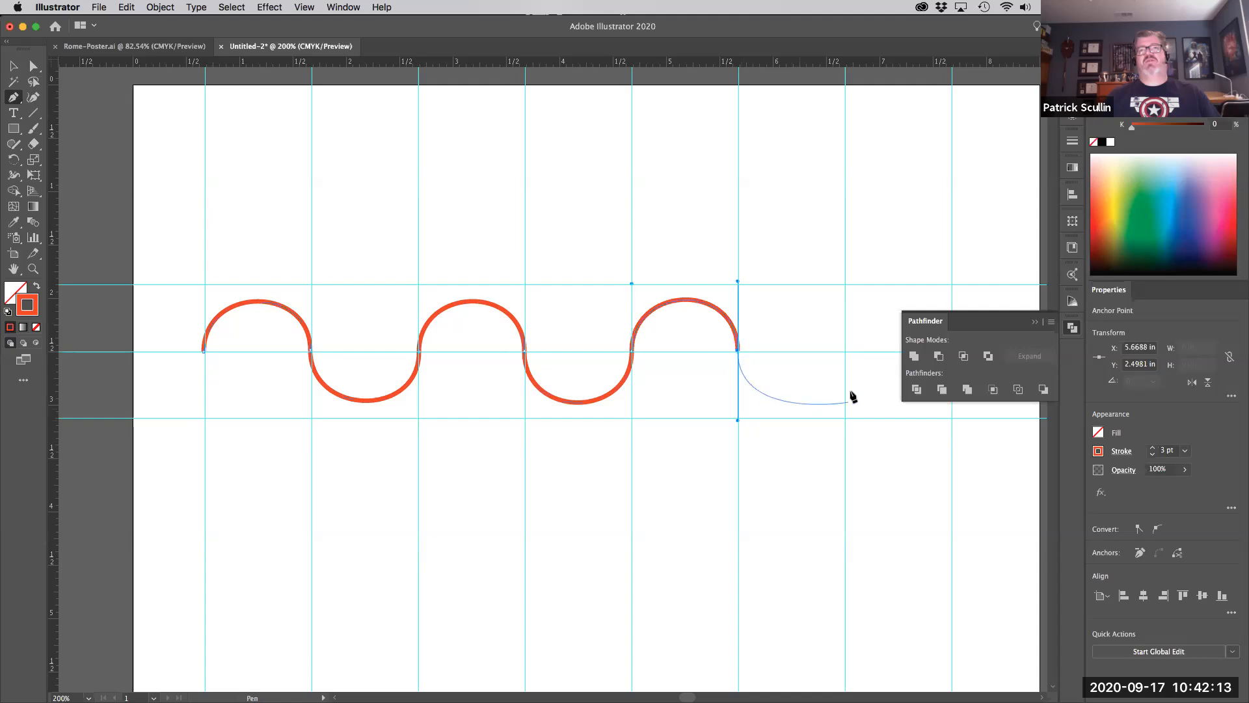
{"action": "left_click_drag", "start_coordinate": [846, 352], "coordinate": [846, 286]}
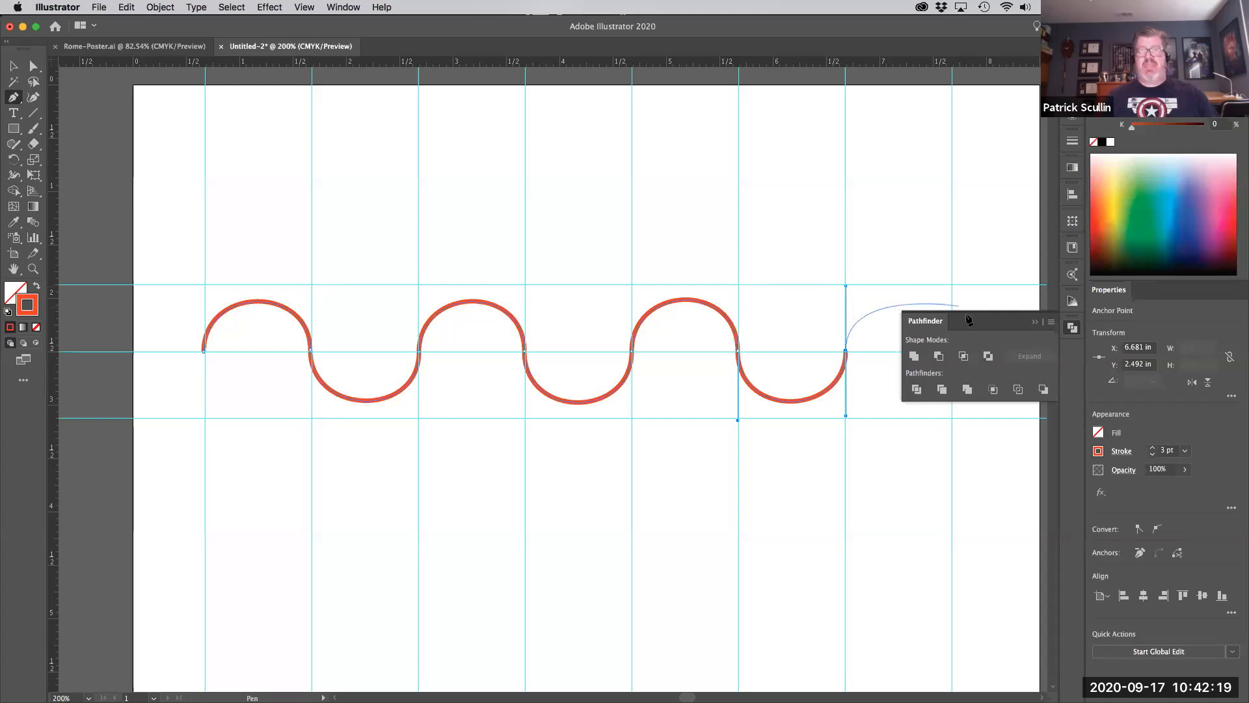
{"action": "left_click", "coordinate": [1036, 322]}
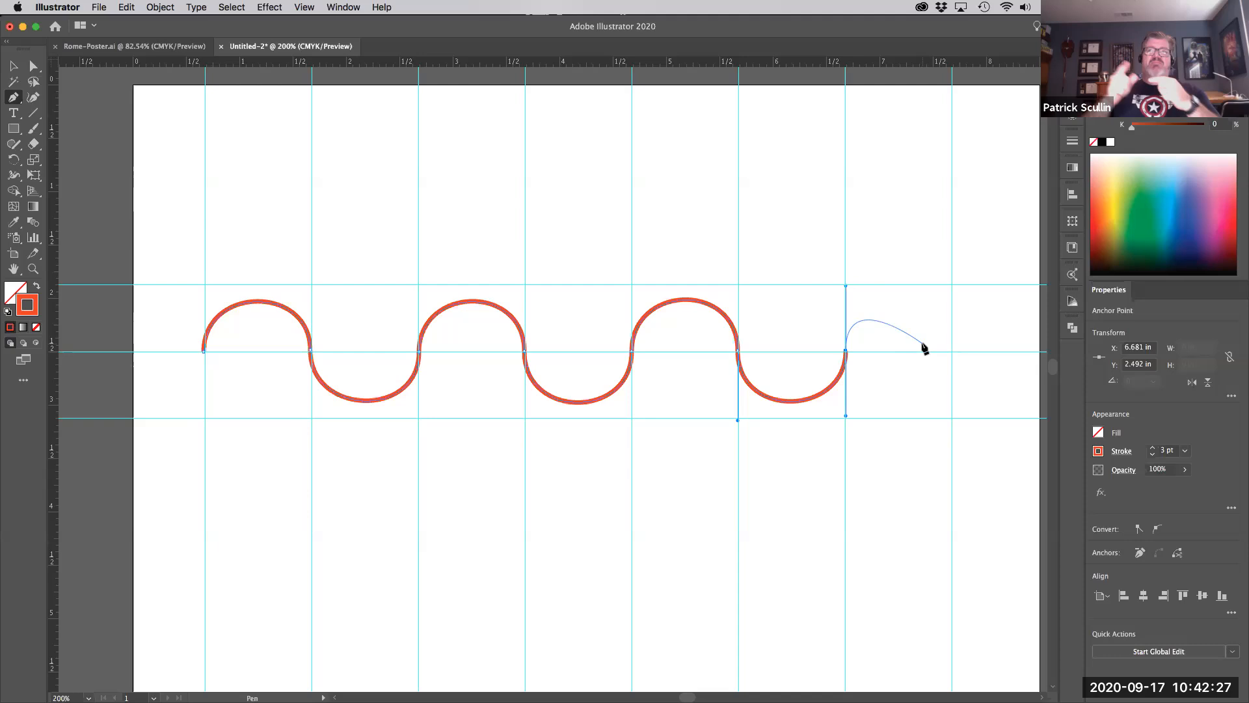
- Undo a stray freeform curve, add a seventh upward arch at the rightmost guide, and end the path
{"action": "left_click_drag", "start_coordinate": [900, 178], "coordinate": [816, 147]}
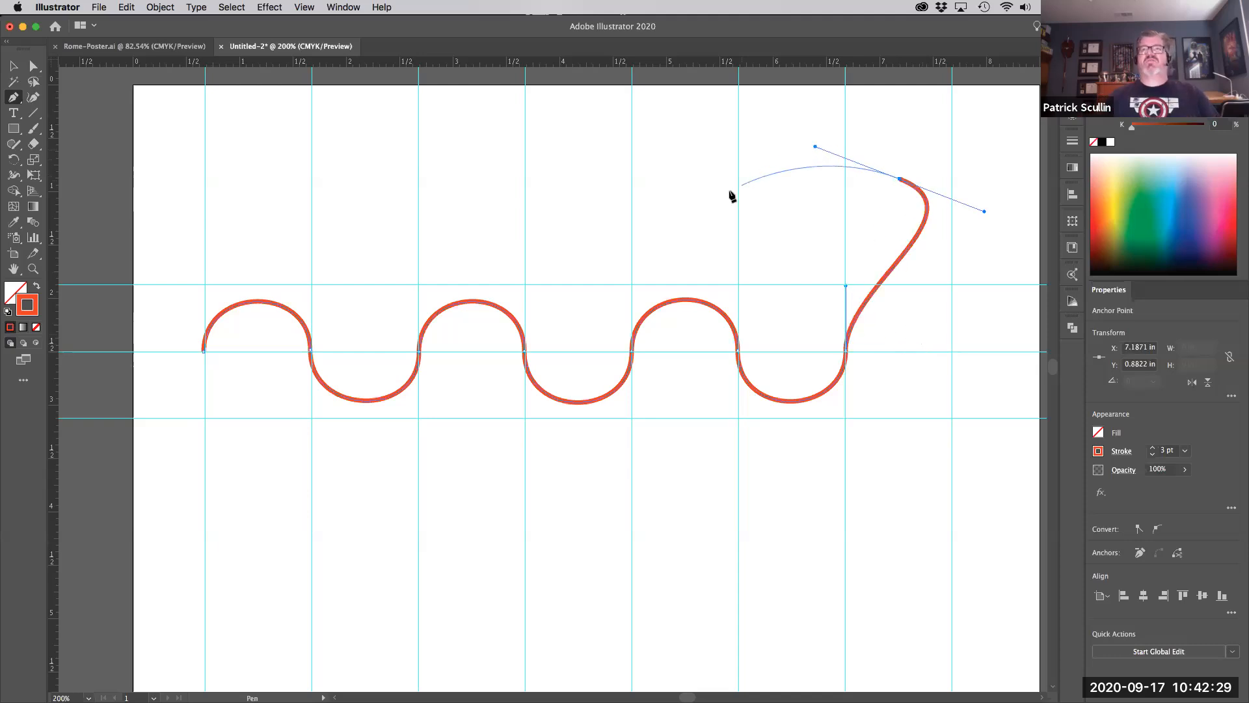
{"action": "left_click_drag", "start_coordinate": [730, 190], "coordinate": [757, 116]}
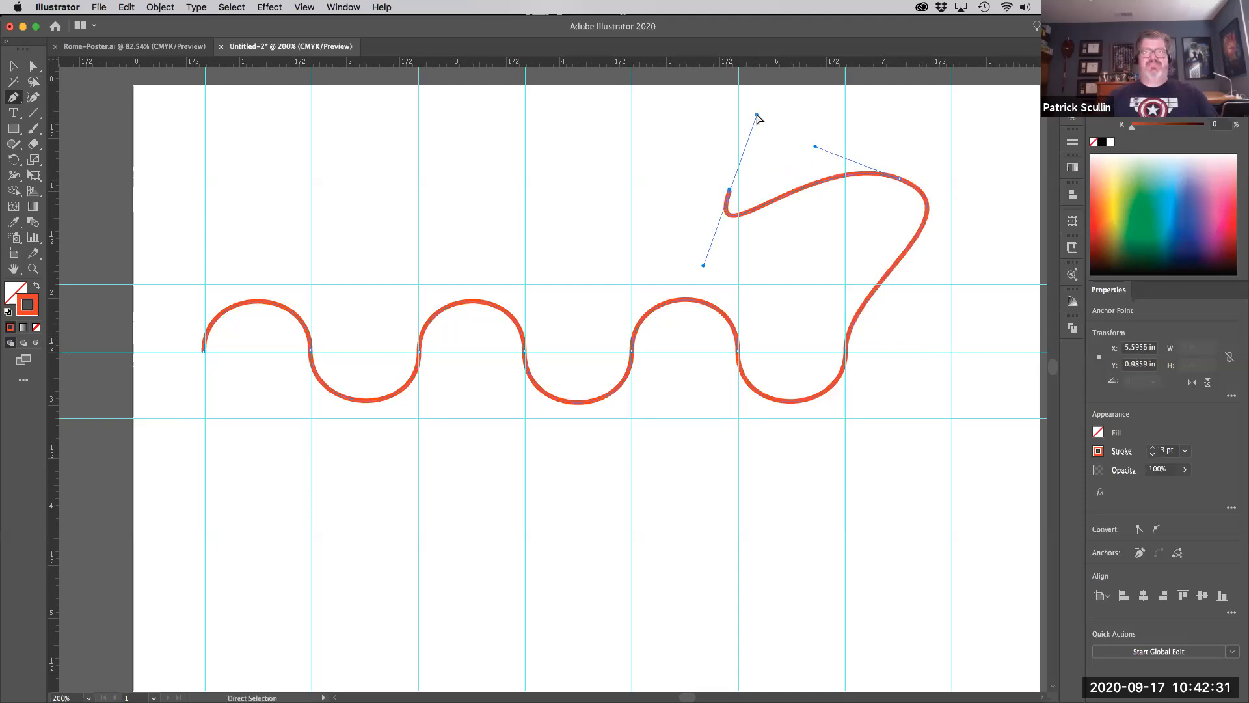
{"action": "key", "text": "super+z"}
{"action": "key", "text": "super+z"}
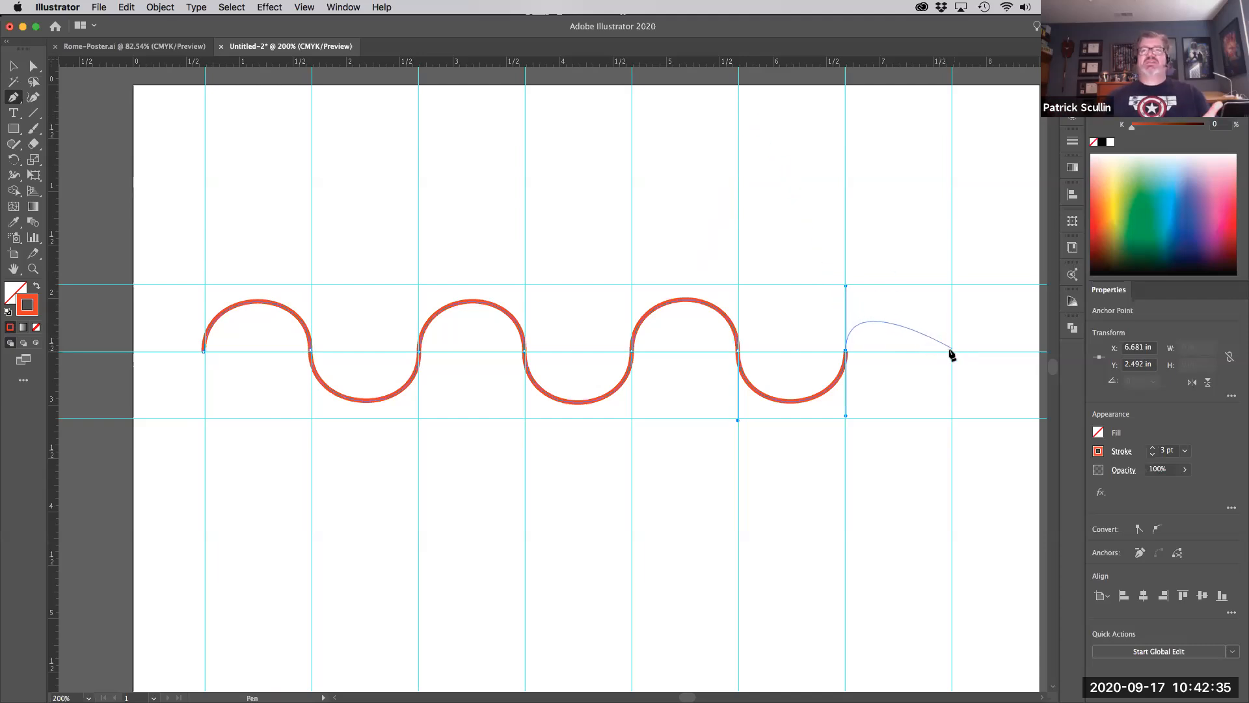
{"action": "left_click_drag", "start_coordinate": [951, 353], "coordinate": [960, 423]}
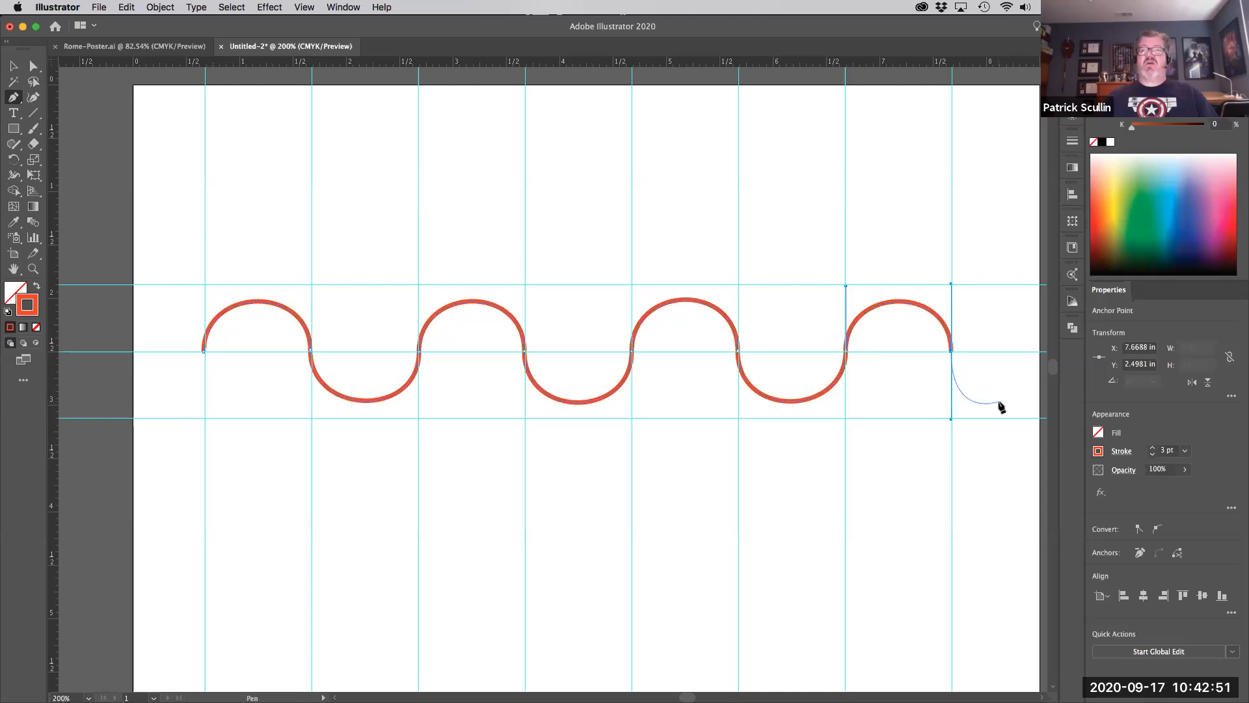
{"action": "key", "text": "Escape"}
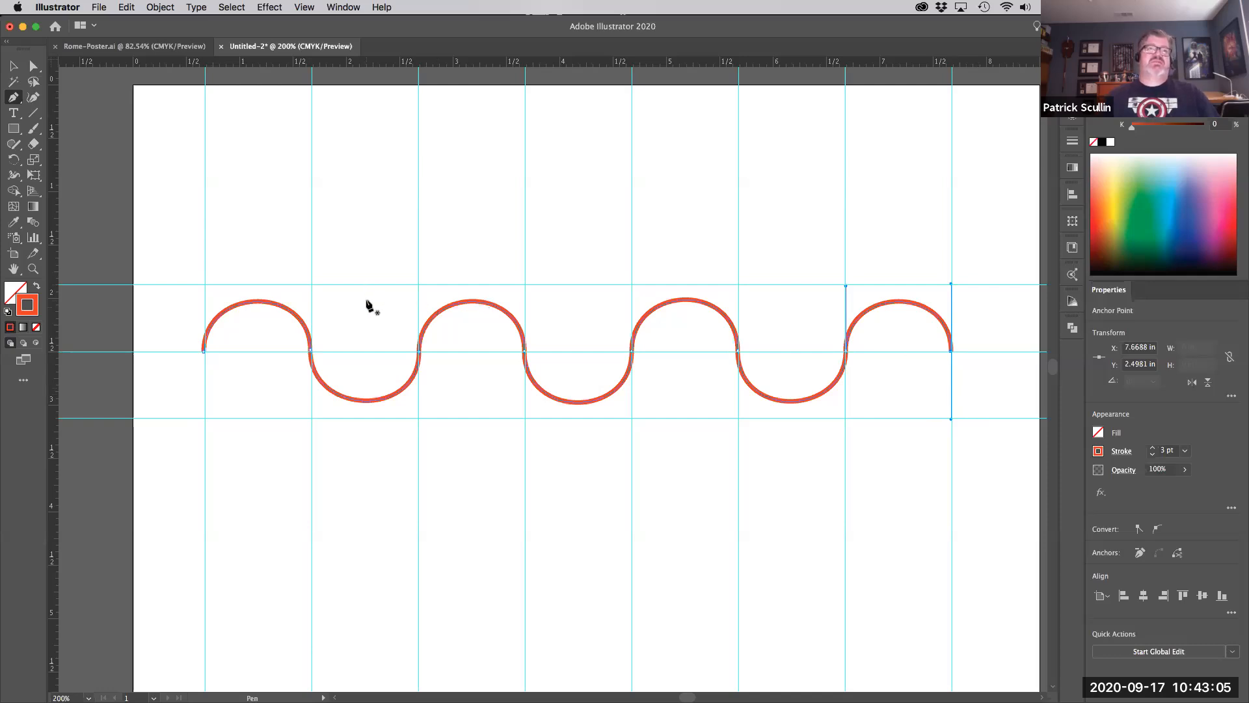
{"action": "key", "text": "a"}
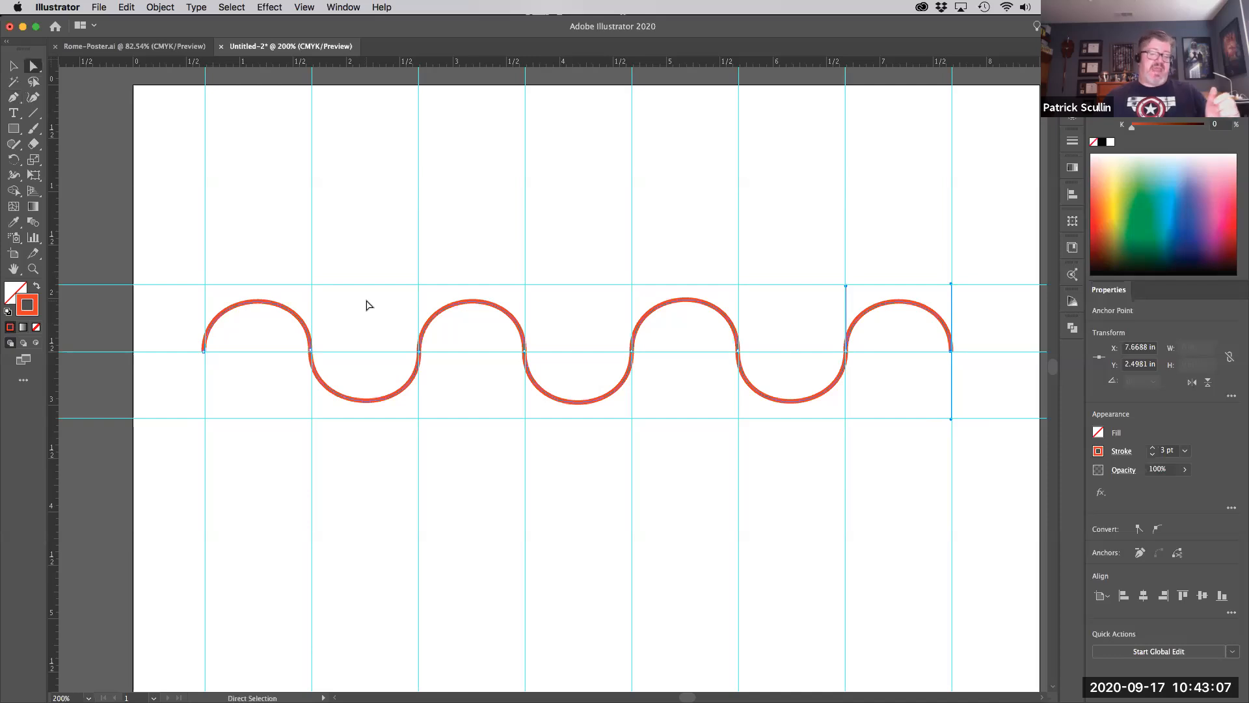
{"action": "left_click", "coordinate": [311, 352]}
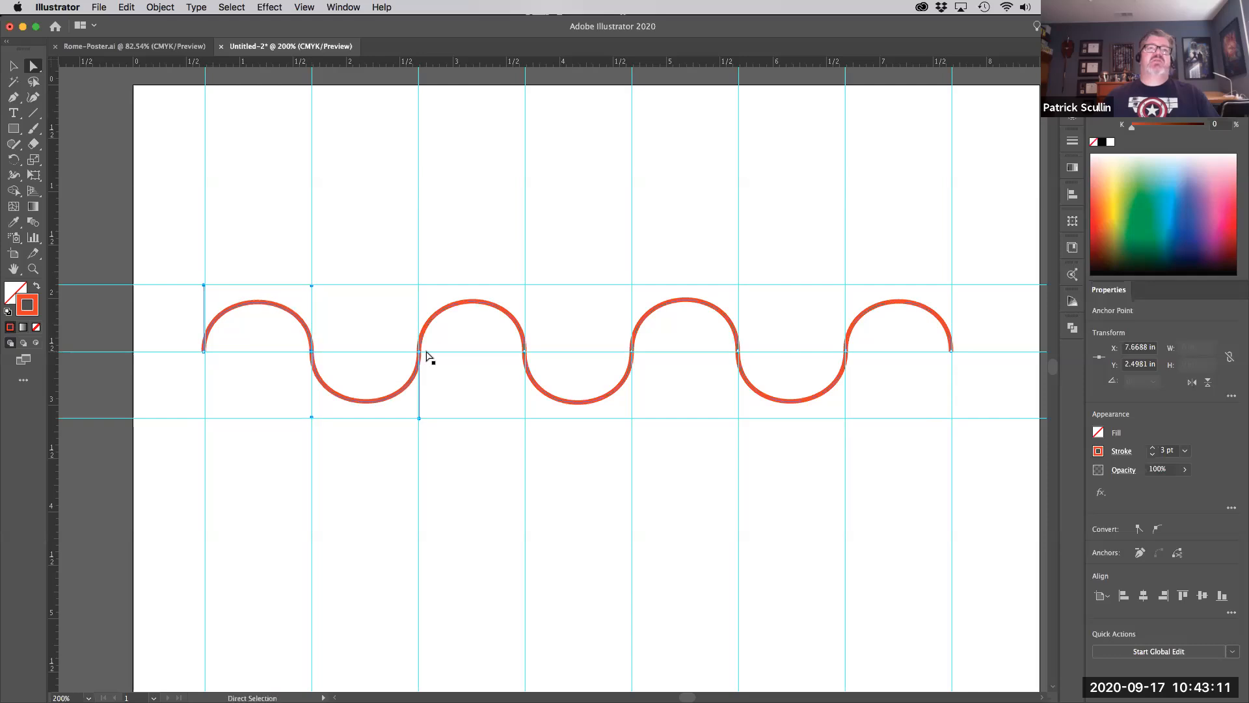
{"action": "left_click_drag", "start_coordinate": [419, 351], "coordinate": [406, 351]}
{"action": "key", "text": "super+z"}
{"action": "left_click_drag", "start_coordinate": [405, 285], "coordinate": [372, 296]}
{"action": "left_click_drag", "start_coordinate": [441, 412], "coordinate": [375, 415]}
{"action": "left_click_drag", "start_coordinate": [406, 352], "coordinate": [418, 352]}
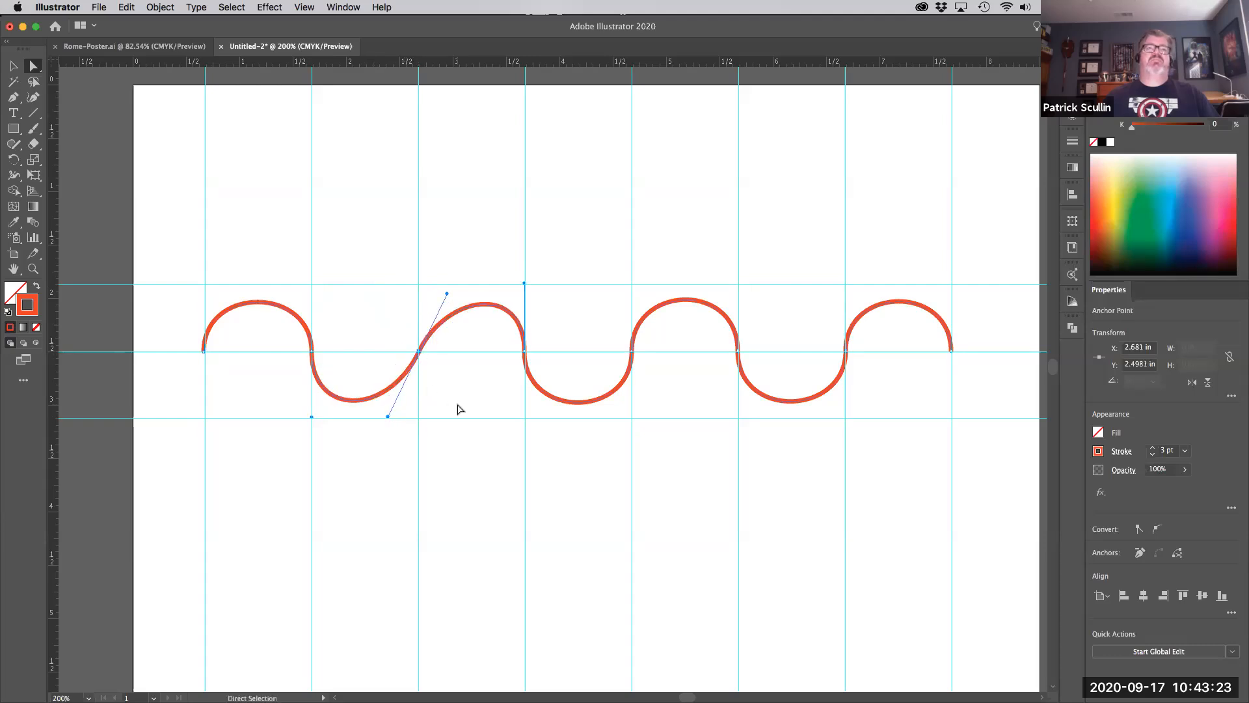
{"action": "left_click_drag", "start_coordinate": [446, 294], "coordinate": [420, 286]}
{"action": "left_click_drag", "start_coordinate": [418, 423], "coordinate": [418, 417]}
{"action": "left_click", "coordinate": [437, 447]}
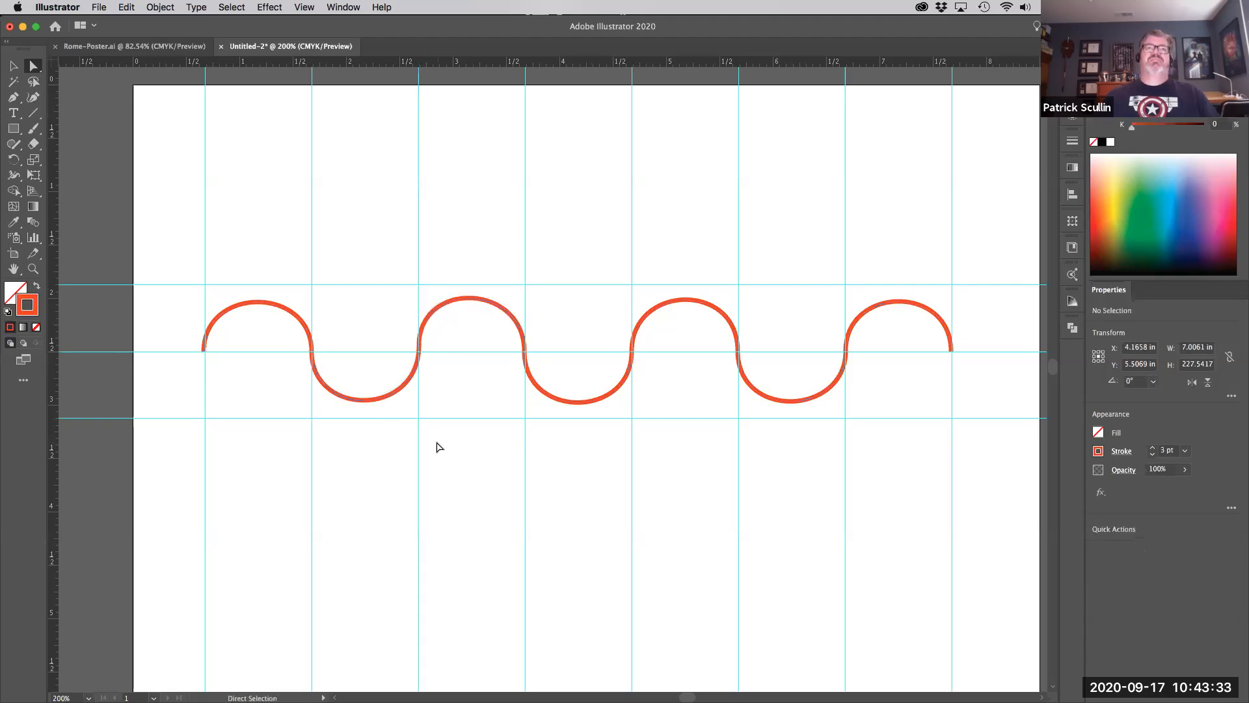
{"action": "left_click", "coordinate": [524, 353]}
{"action": "left_click_drag", "start_coordinate": [526, 353], "coordinate": [556, 354]}
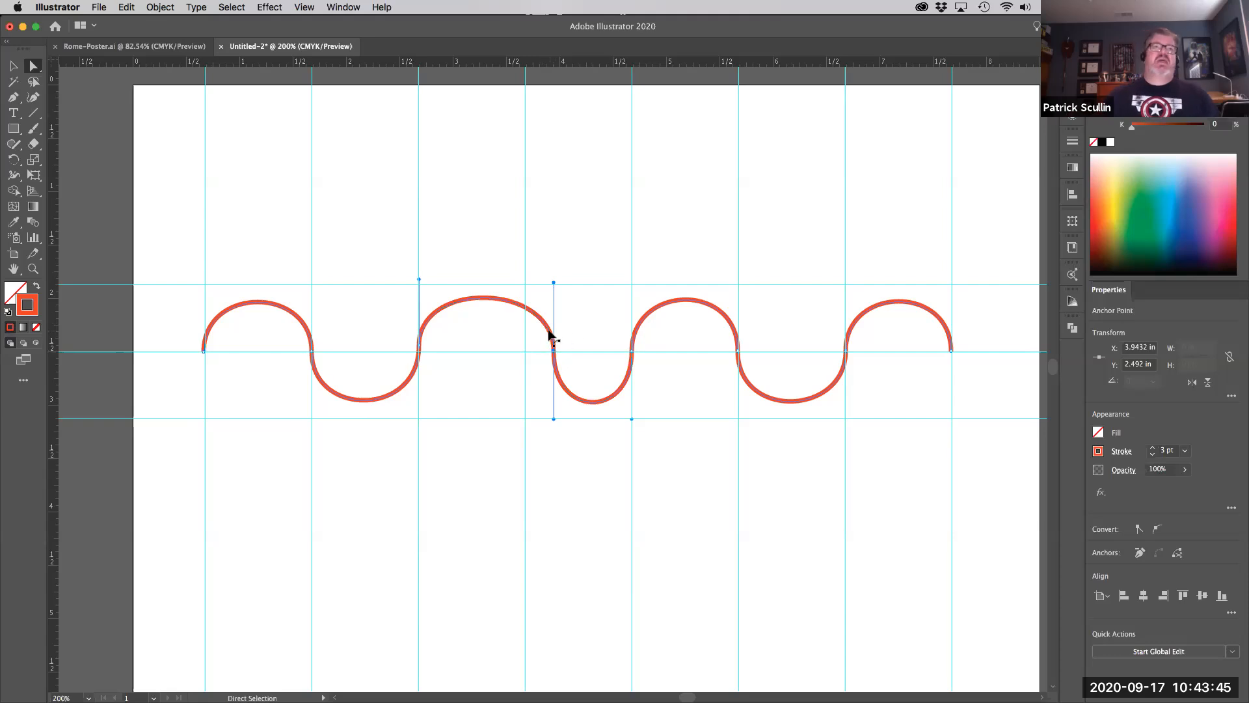
{"action": "left_click_drag", "start_coordinate": [542, 351], "coordinate": [527, 354]}
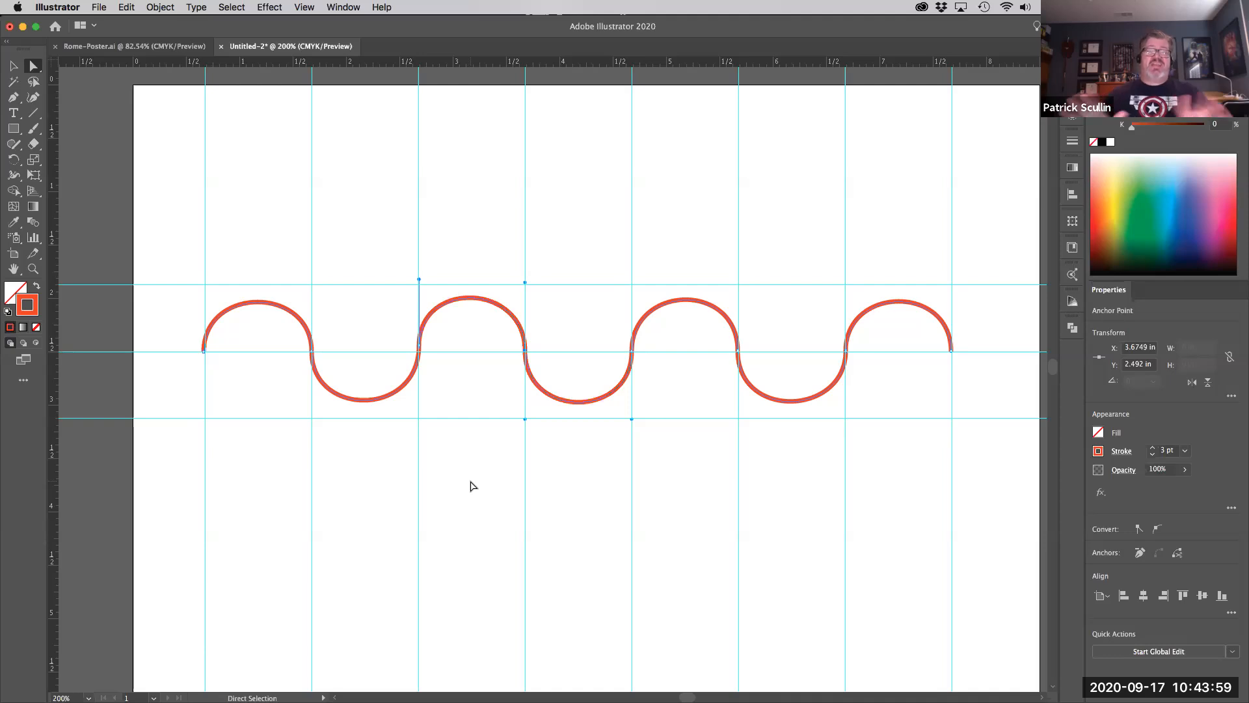
{"action": "key", "text": "space"}
- In an empty page area, draw the first red semicircular arch with its end handle turned upward
{"action": "left_click_drag", "start_coordinate": [474, 550], "coordinate": [471, 312]}
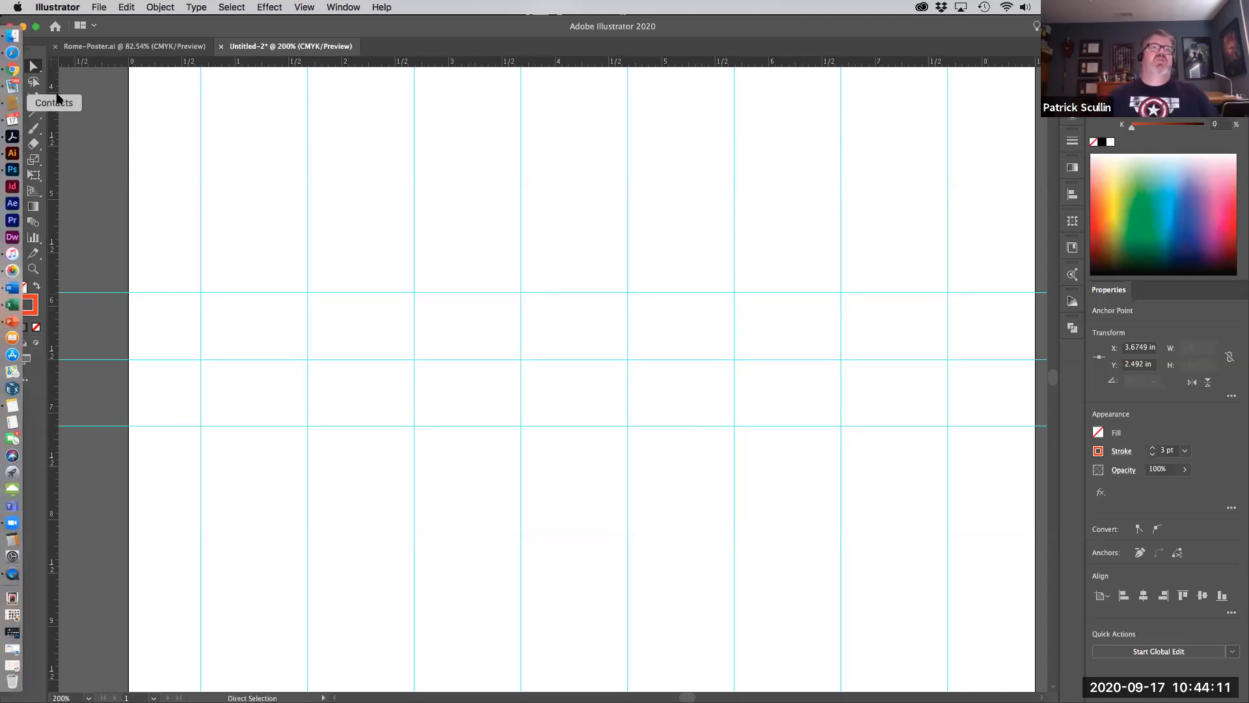
{"action": "left_click", "coordinate": [13, 98]}
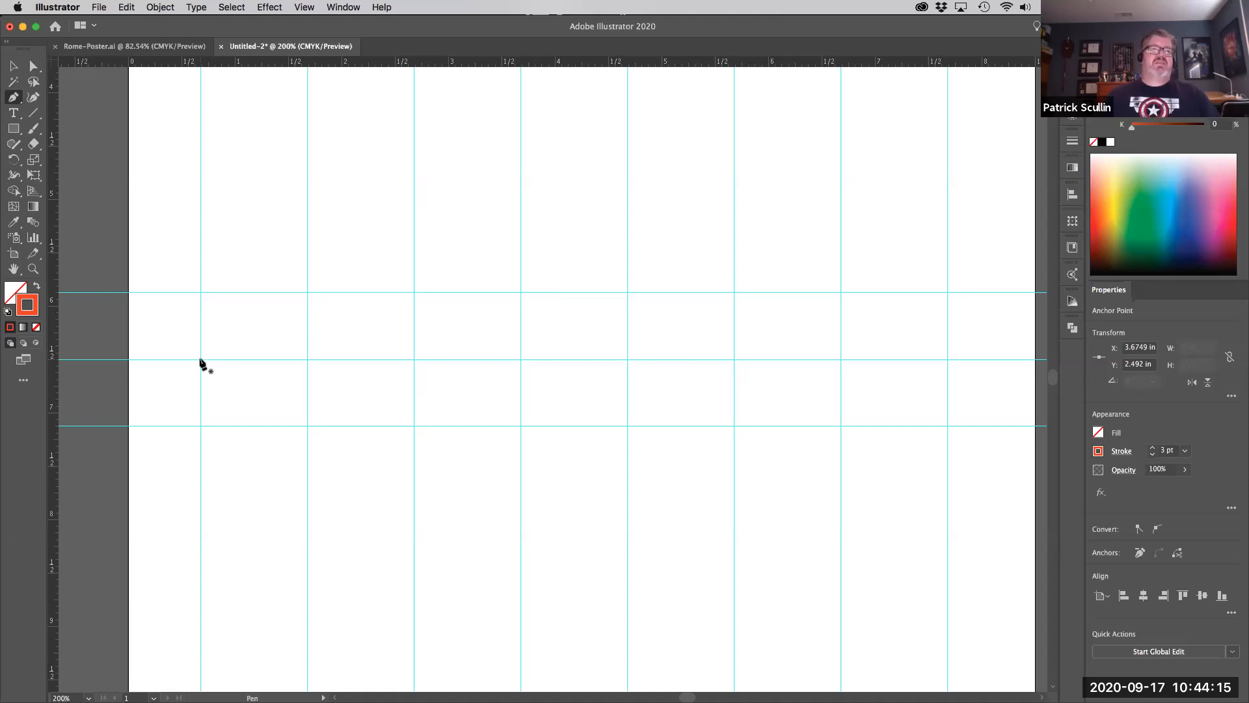
{"action": "left_click_drag", "start_coordinate": [200, 359], "coordinate": [199, 294]}
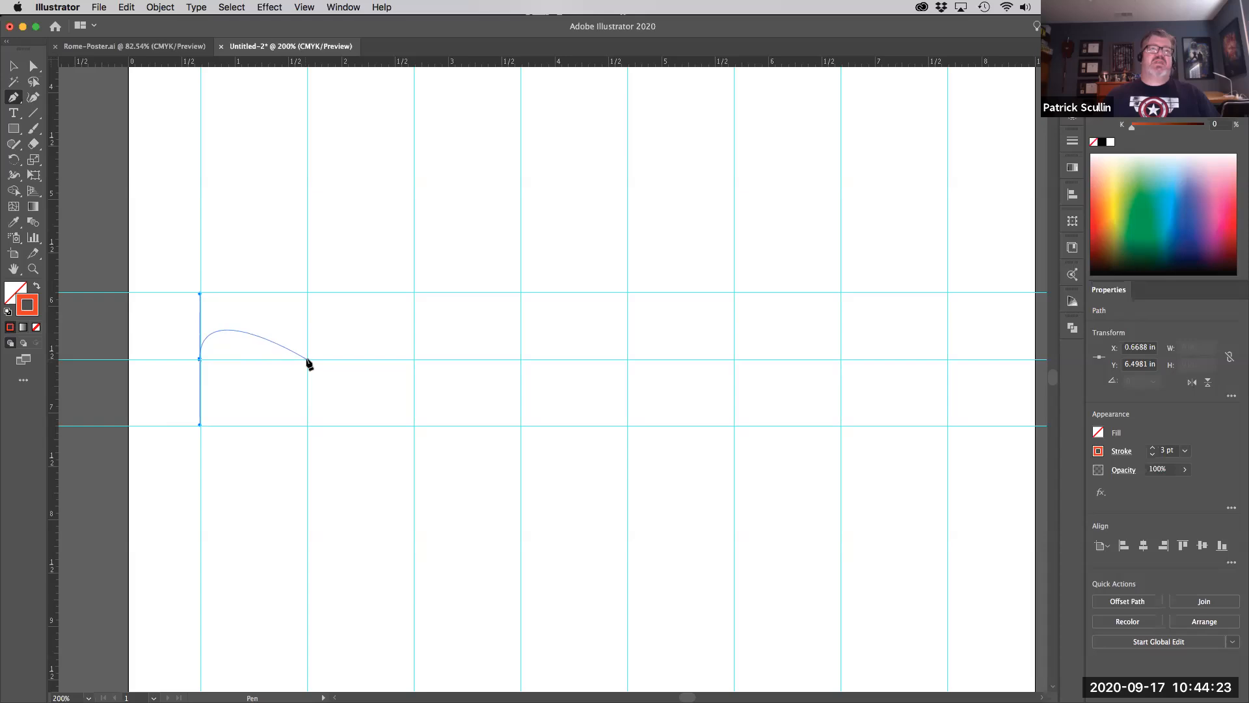
{"action": "left_click_drag", "start_coordinate": [307, 358], "coordinate": [307, 431]}
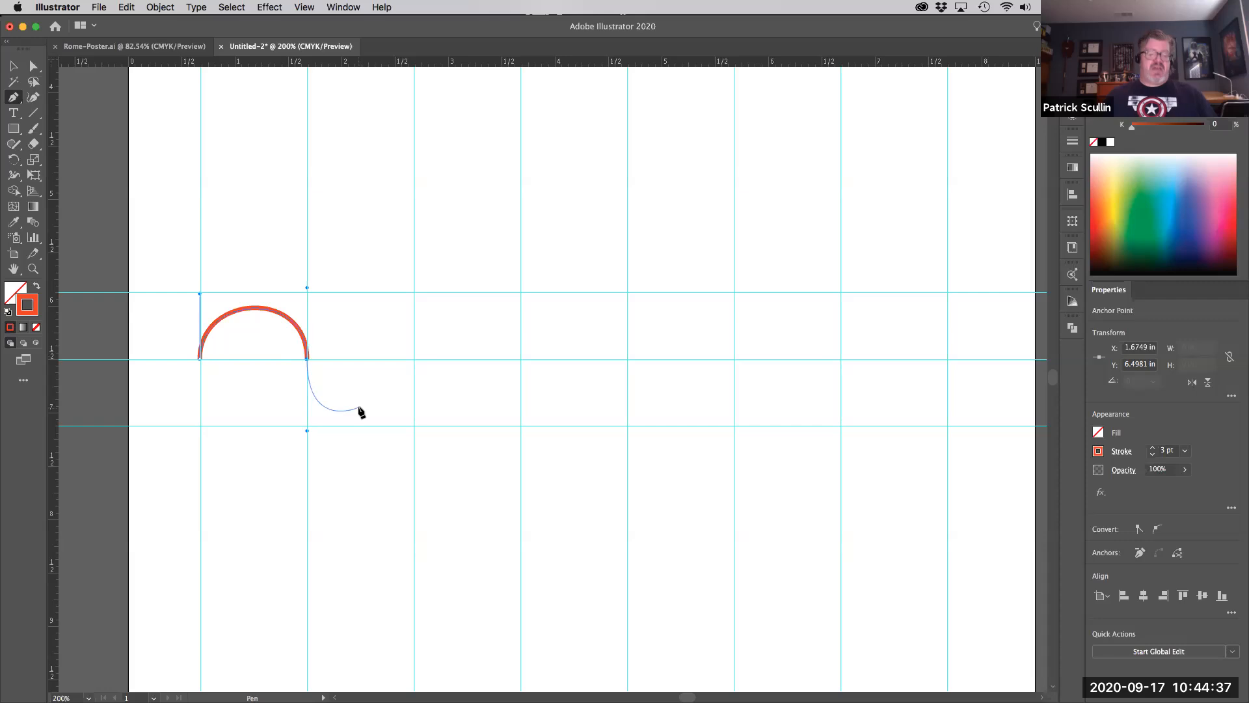
{"action": "key", "text": "alt"}
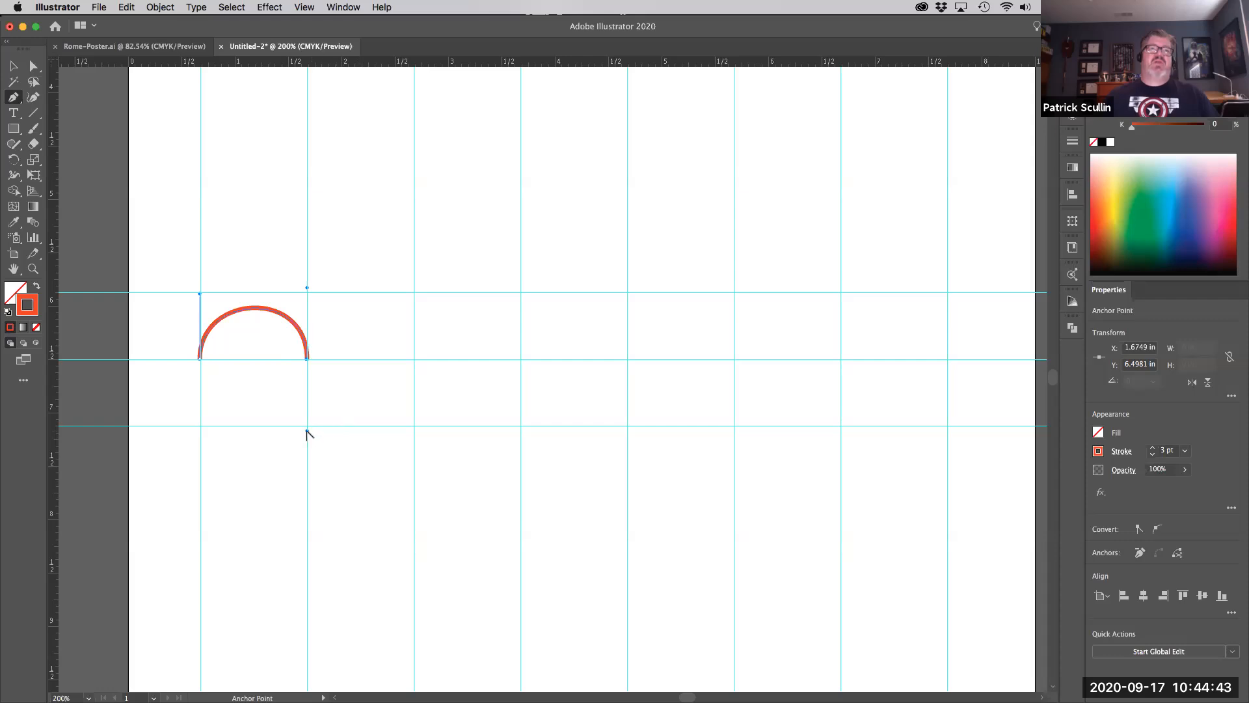
{"action": "left_click_drag", "start_coordinate": [307, 431], "coordinate": [344, 415]}
{"action": "left_click_drag", "start_coordinate": [350, 348], "coordinate": [315, 294]}
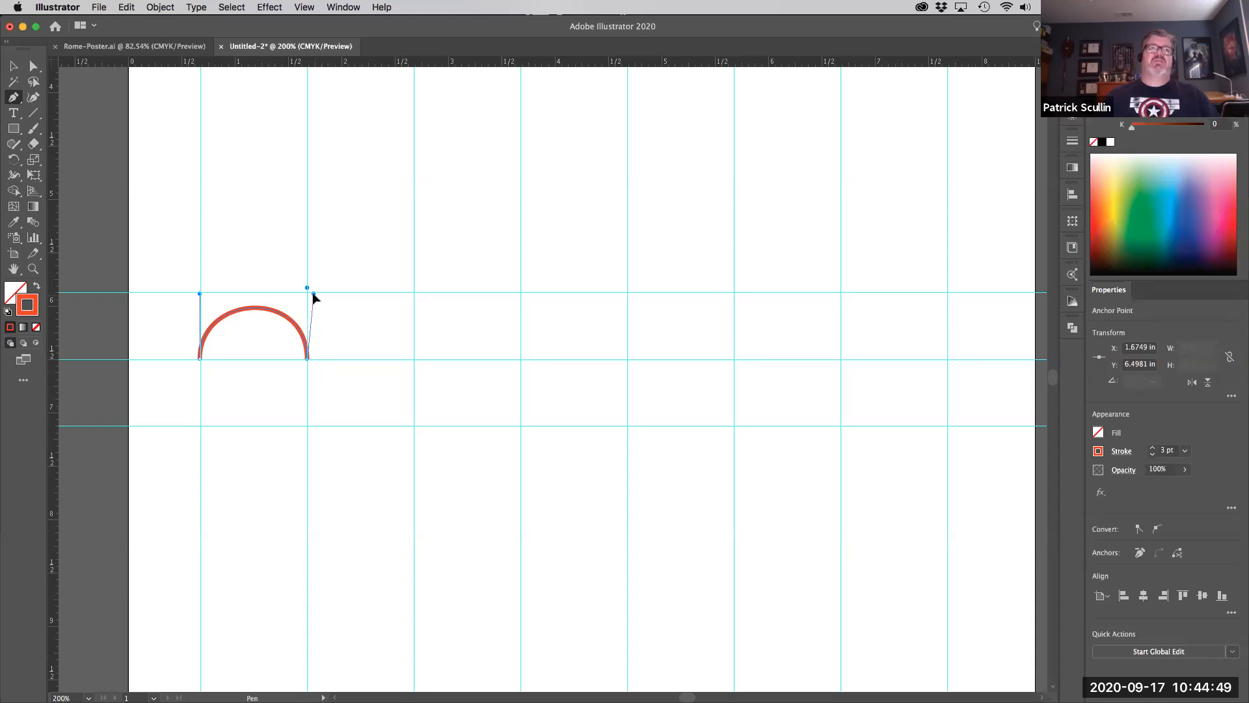
{"action": "left_click_drag", "start_coordinate": [313, 293], "coordinate": [313, 293]}
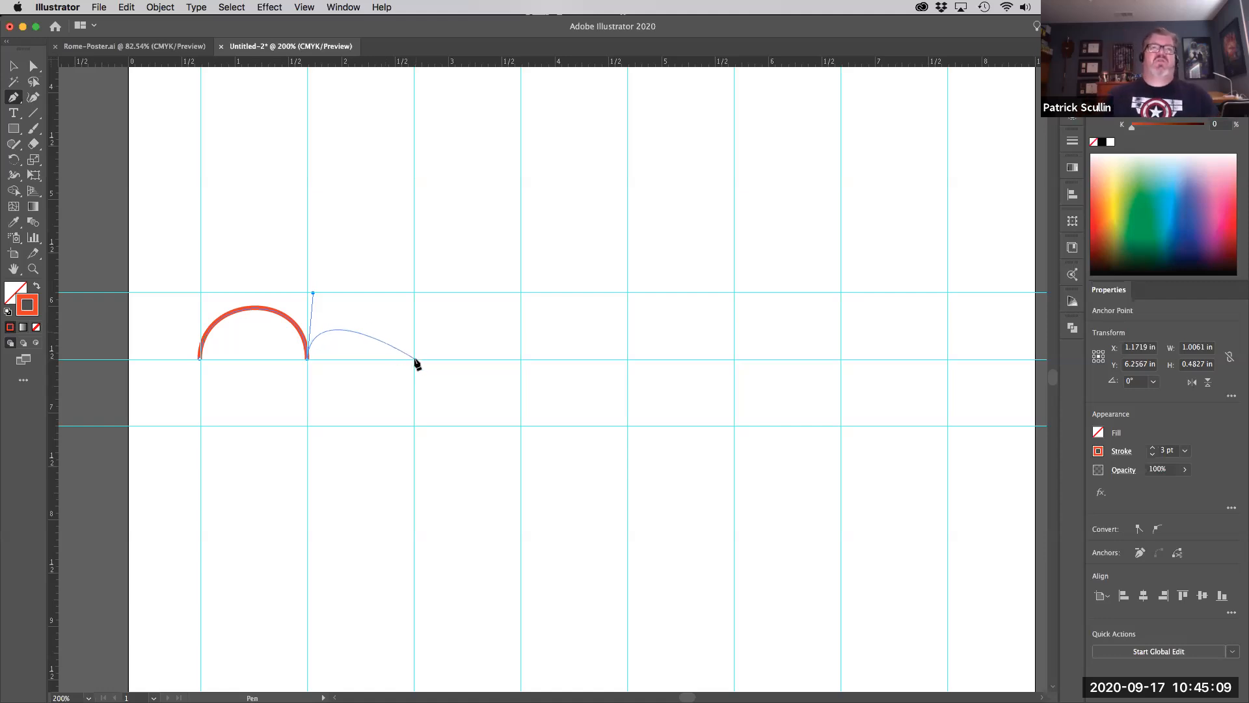
- Add the second and third arches at the next guide crossings and finish the path
{"action": "left_click_drag", "start_coordinate": [414, 358], "coordinate": [412, 427]}
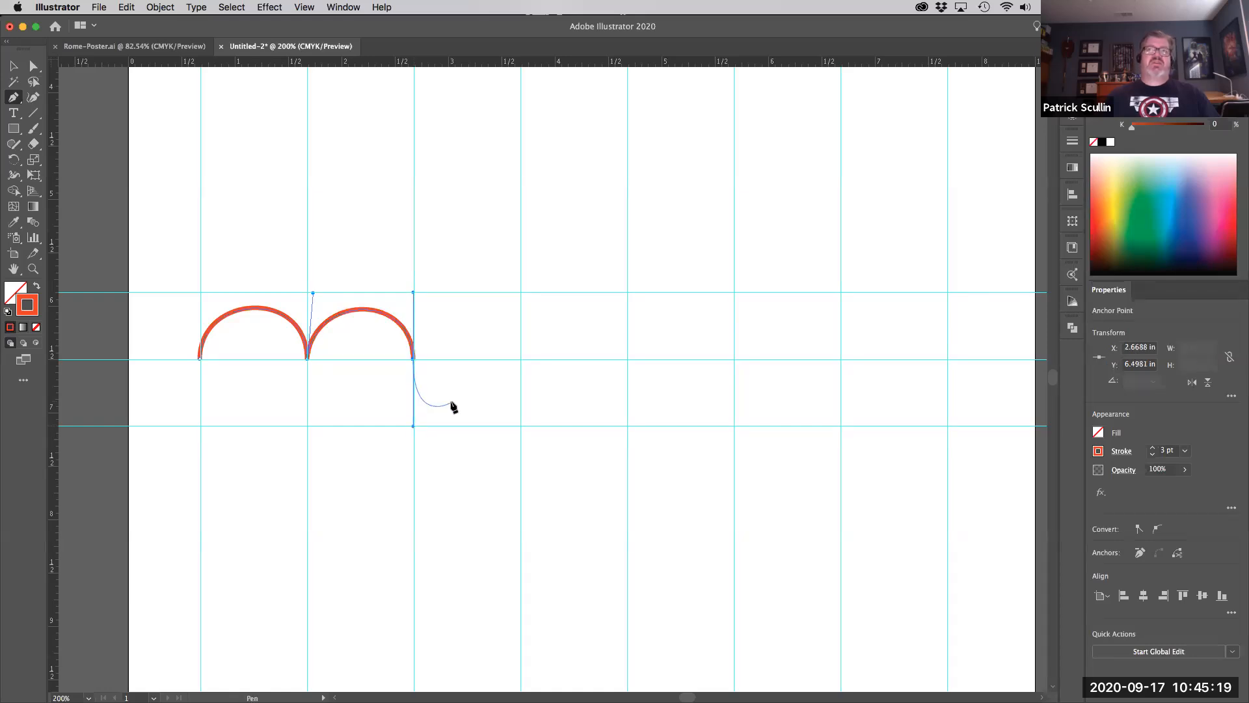
{"action": "key", "text": "alt"}
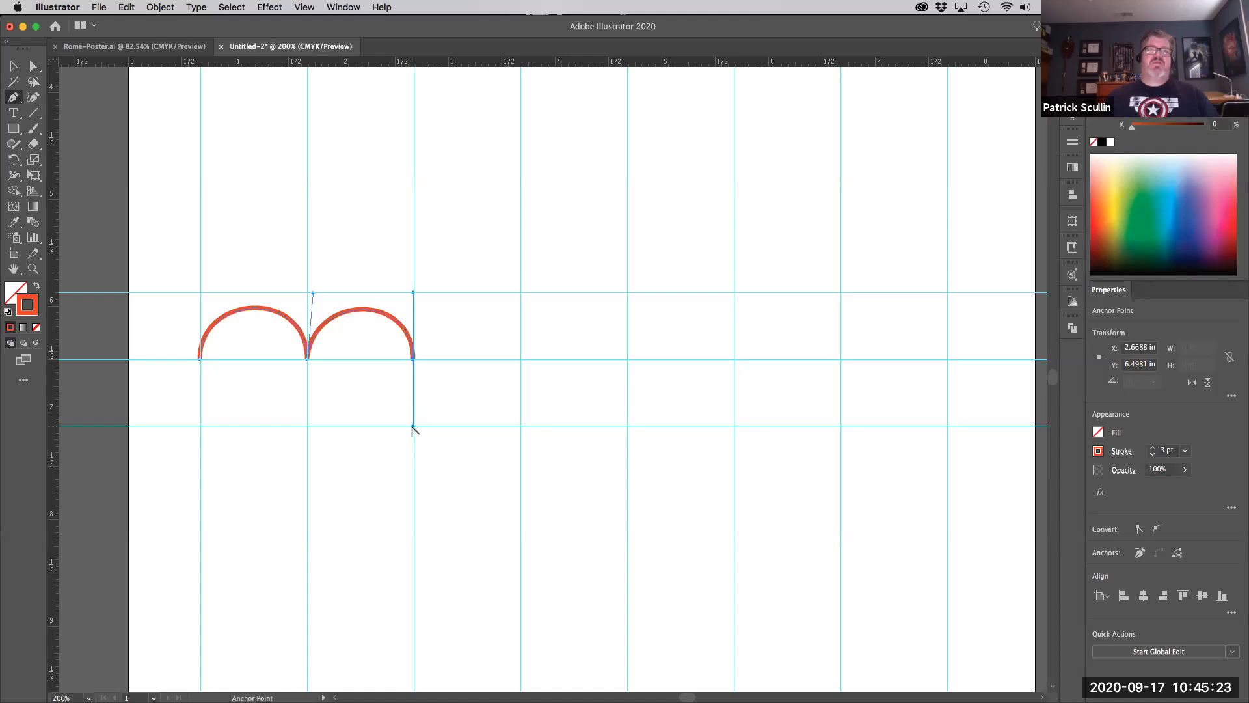
{"action": "left_click_drag", "start_coordinate": [412, 427], "coordinate": [421, 296]}
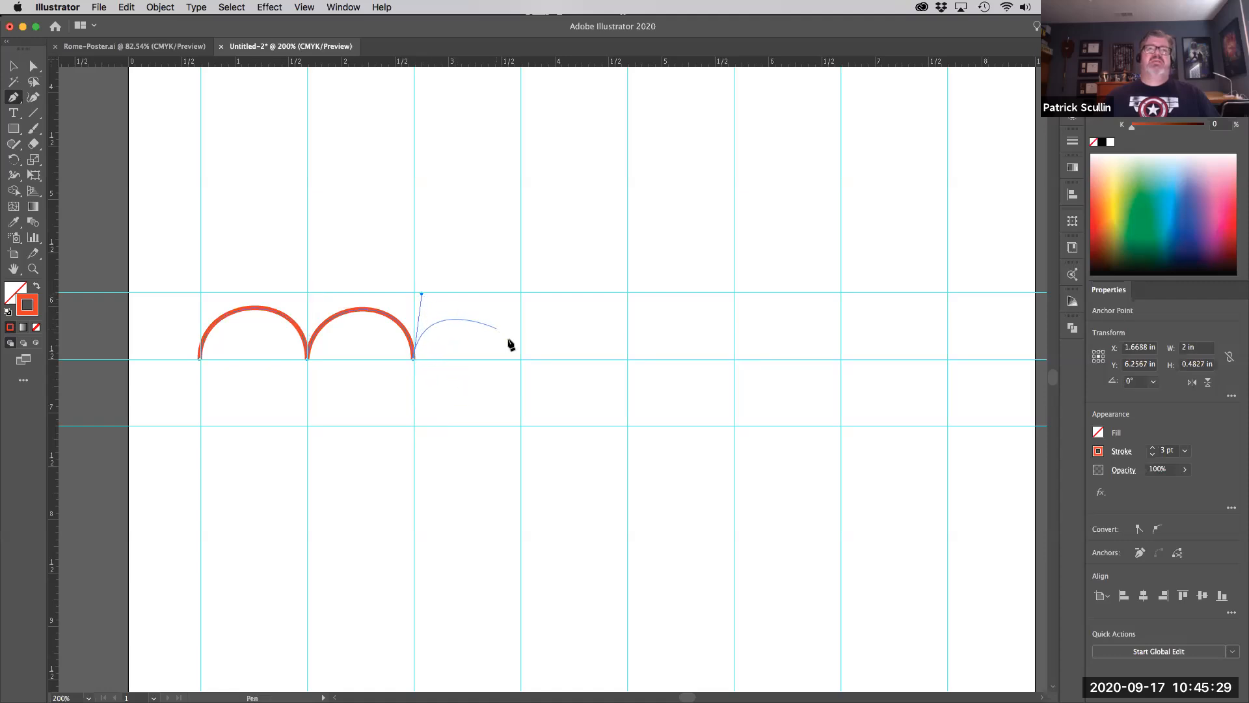
{"action": "left_click_drag", "start_coordinate": [521, 359], "coordinate": [521, 425]}
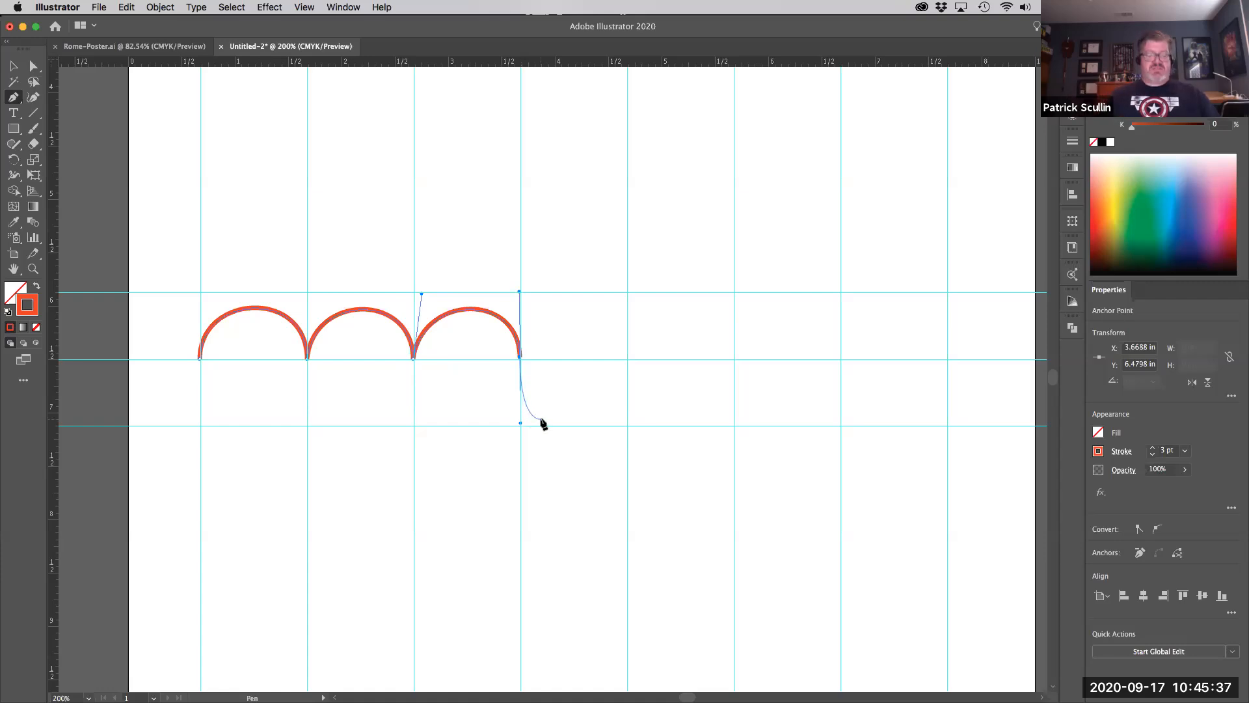
{"action": "left_click", "coordinate": [541, 420], "text": "super"}
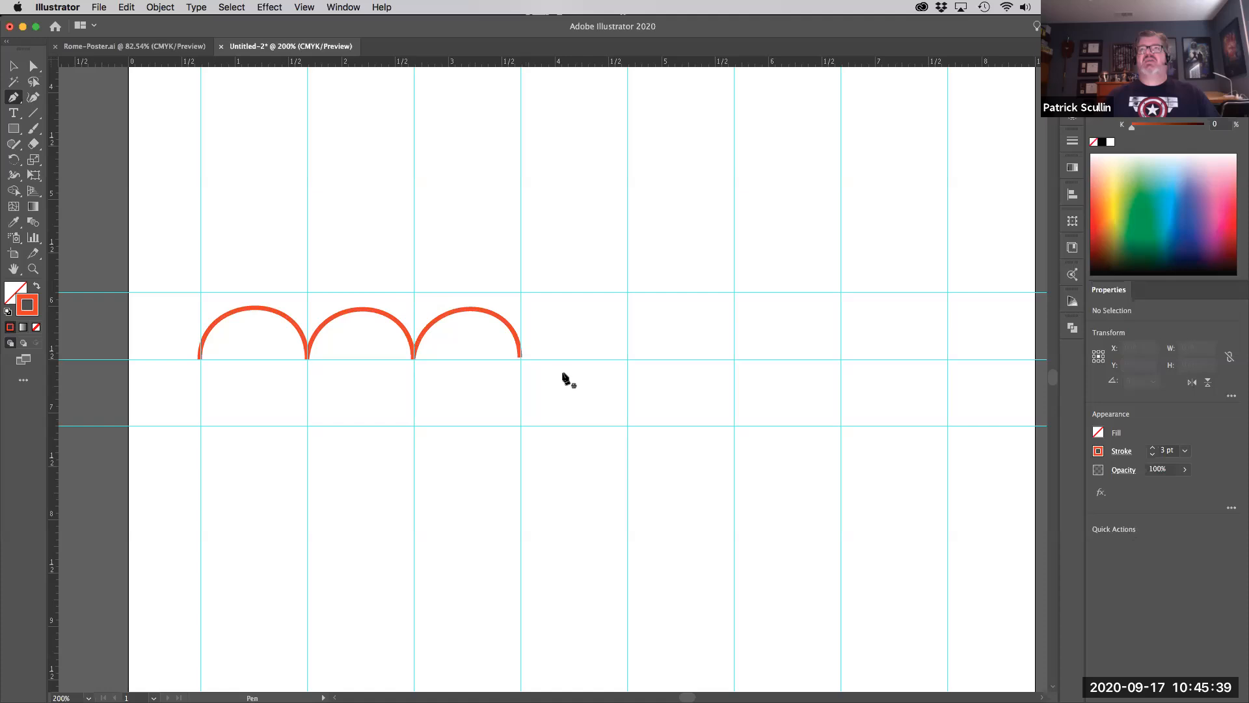
- Resume at the third arch's end and add arches four through seven, ending at the last guide
{"action": "left_click", "coordinate": [520, 357]}
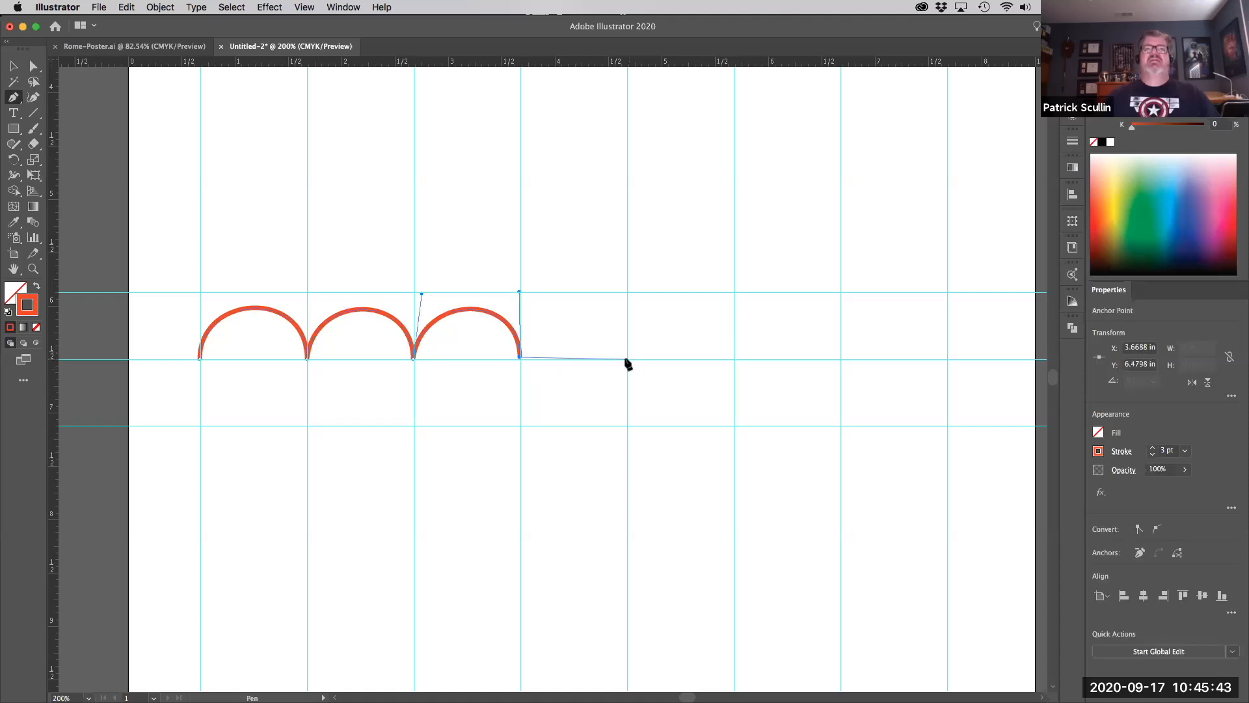
{"action": "left_click_drag", "start_coordinate": [626, 359], "coordinate": [625, 420]}
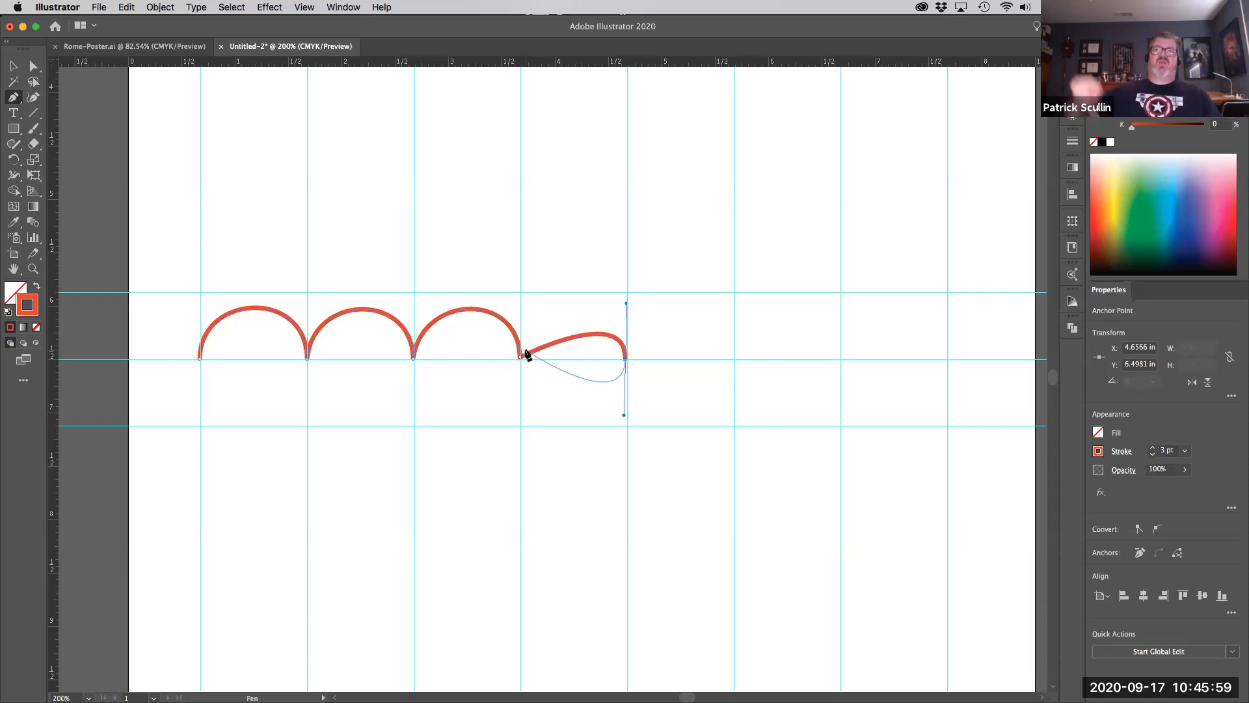
{"action": "key", "text": "cmd+z"}
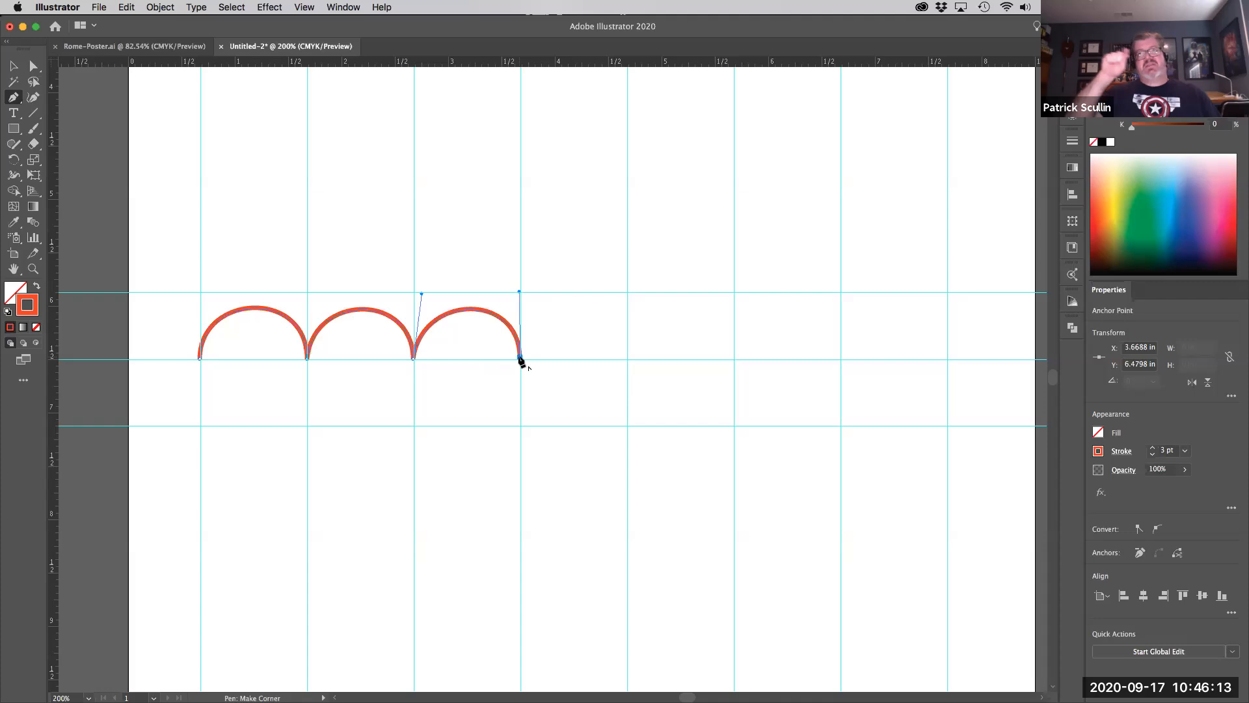
{"action": "left_click_drag", "start_coordinate": [521, 360], "coordinate": [526, 293]}
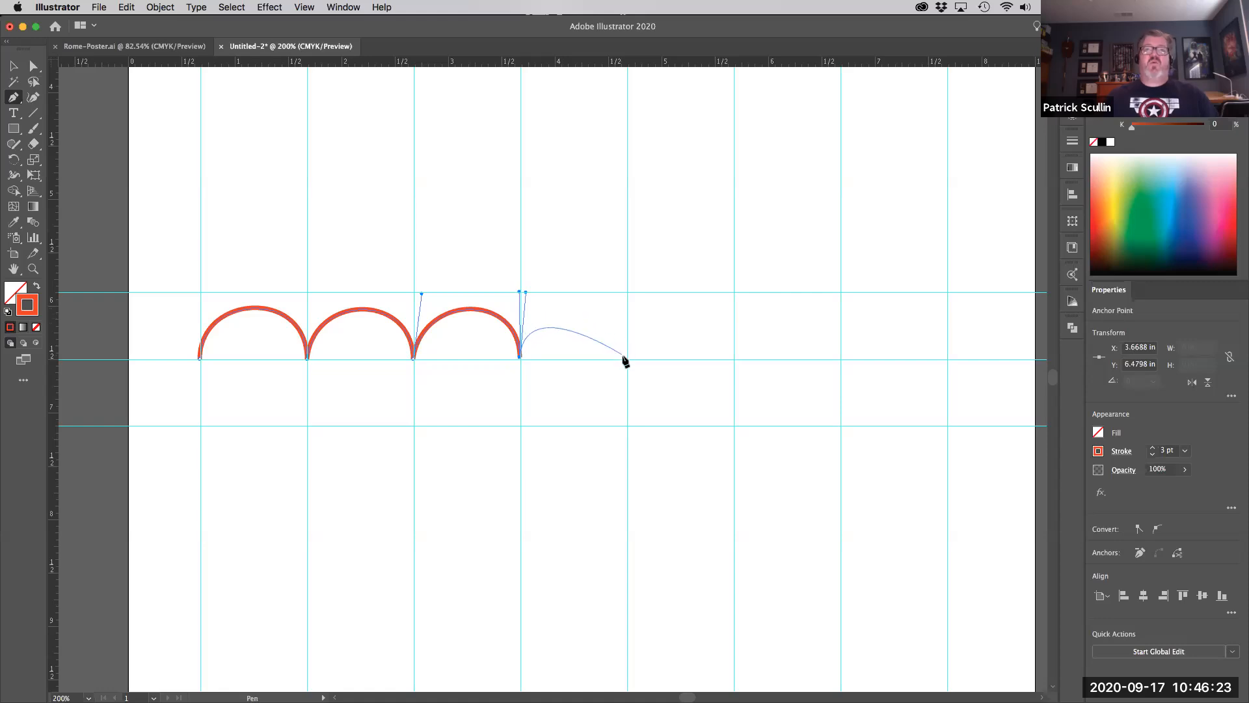
{"action": "left_click_drag", "start_coordinate": [628, 359], "coordinate": [628, 429]}
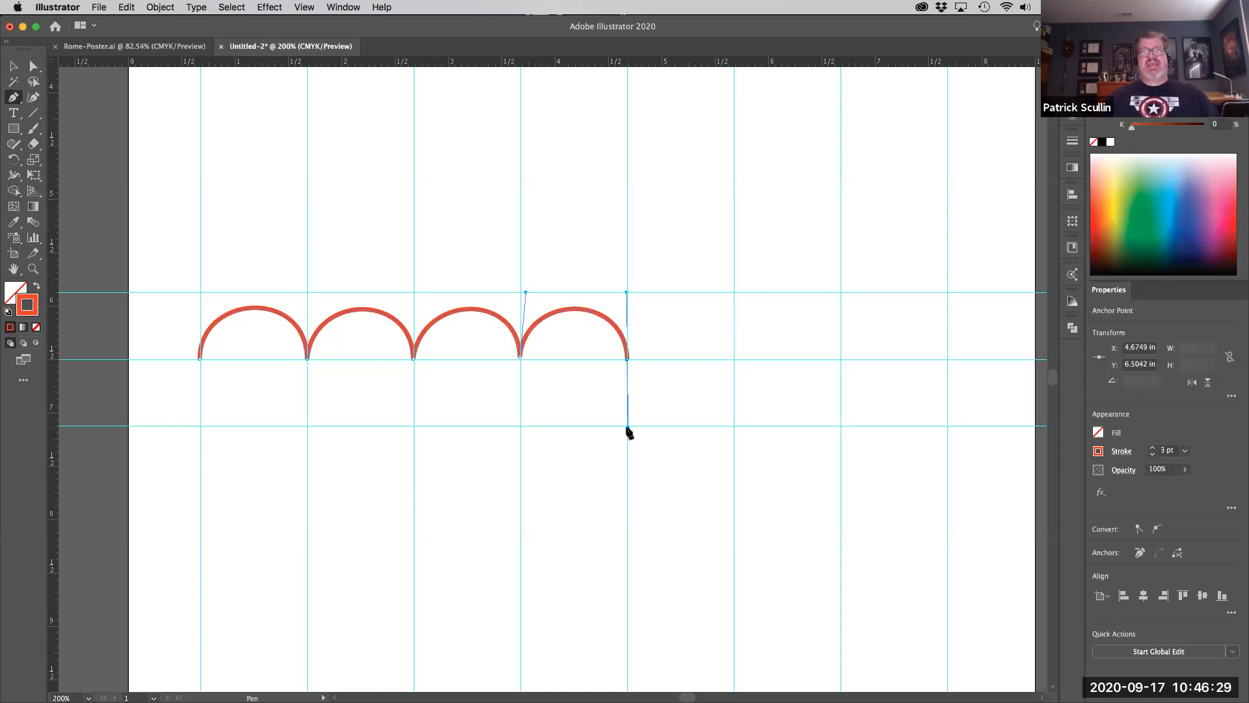
{"action": "left_click_drag", "start_coordinate": [627, 428], "coordinate": [642, 406]}
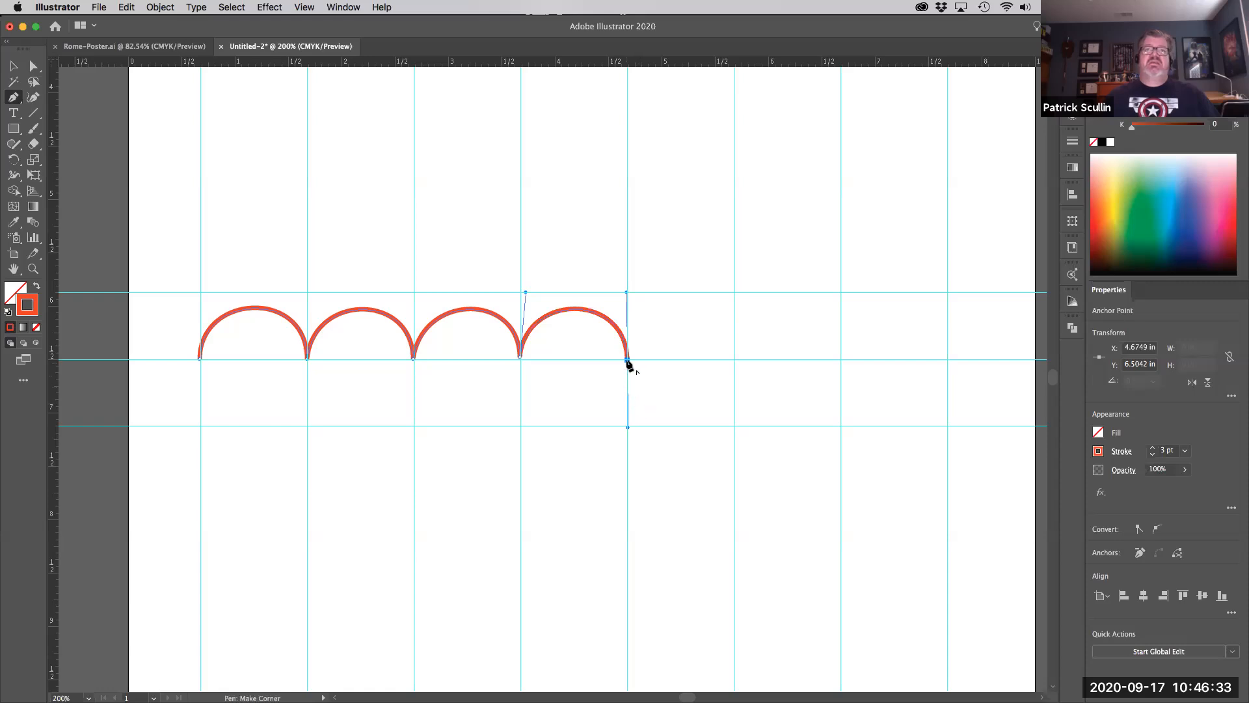
{"action": "left_click_drag", "start_coordinate": [627, 358], "coordinate": [634, 292]}
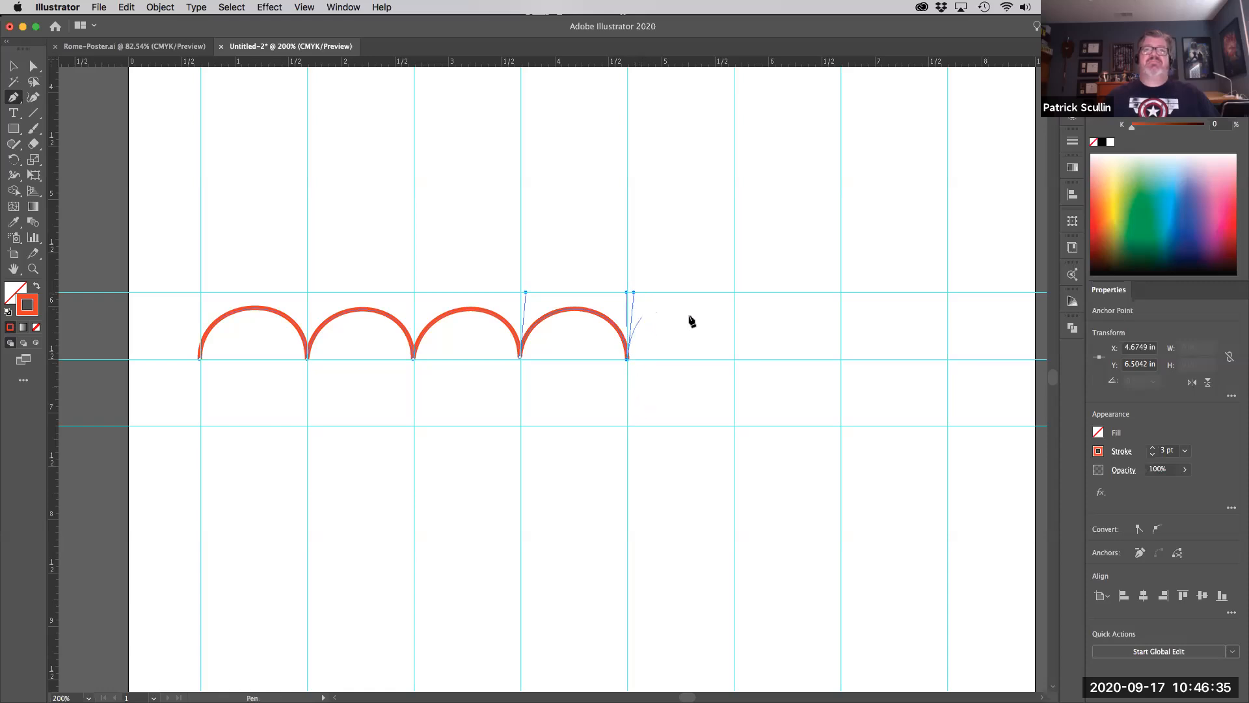
{"action": "mouse_move", "coordinate": [732, 359]}
{"action": "left_mouse_down"}
{"action": "mouse_move", "coordinate": [731, 433]}
{"action": "mouse_move", "coordinate": [741, 429]}
{"action": "left_mouse_up"}
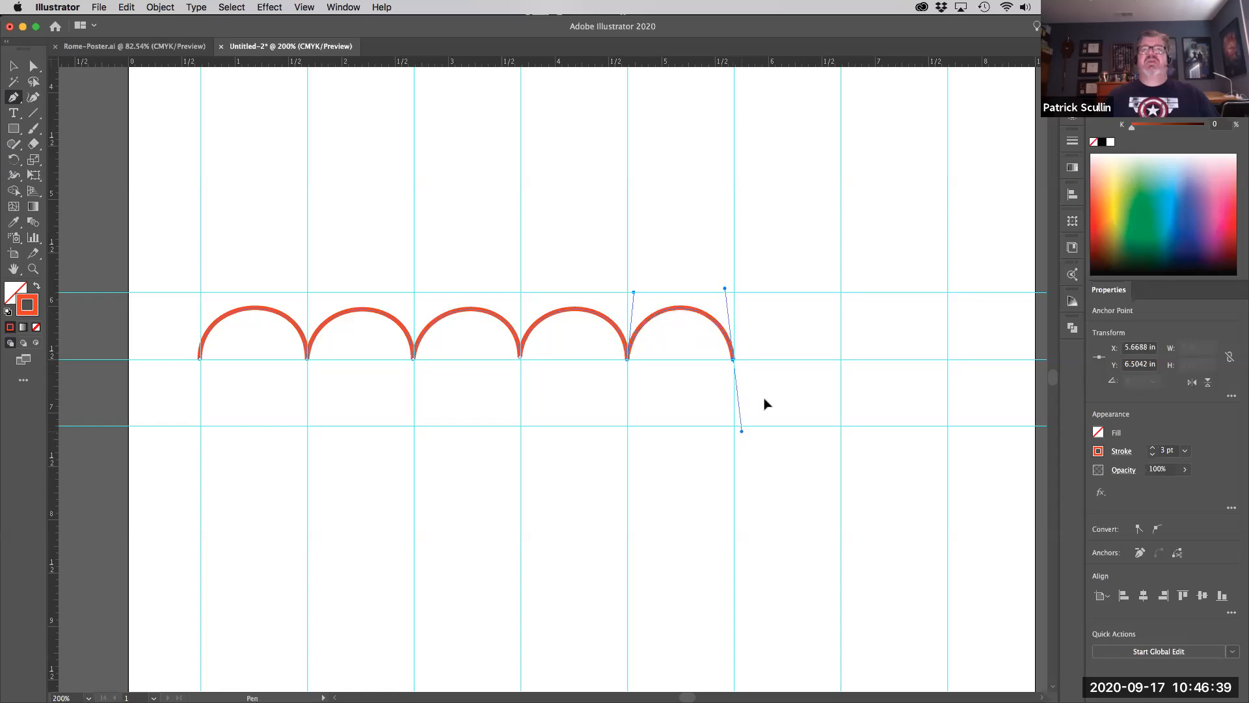
{"action": "mouse_move", "coordinate": [840, 358]}
{"action": "left_mouse_down"}
{"action": "mouse_move", "coordinate": [846, 383]}
{"action": "mouse_move", "coordinate": [862, 324]}
{"action": "left_mouse_up"}
{"action": "mouse_move", "coordinate": [947, 358]}
{"action": "left_mouse_down"}
{"action": "mouse_move", "coordinate": [954, 399]}
{"action": "mouse_move", "coordinate": [943, 410]}
{"action": "left_mouse_up"}
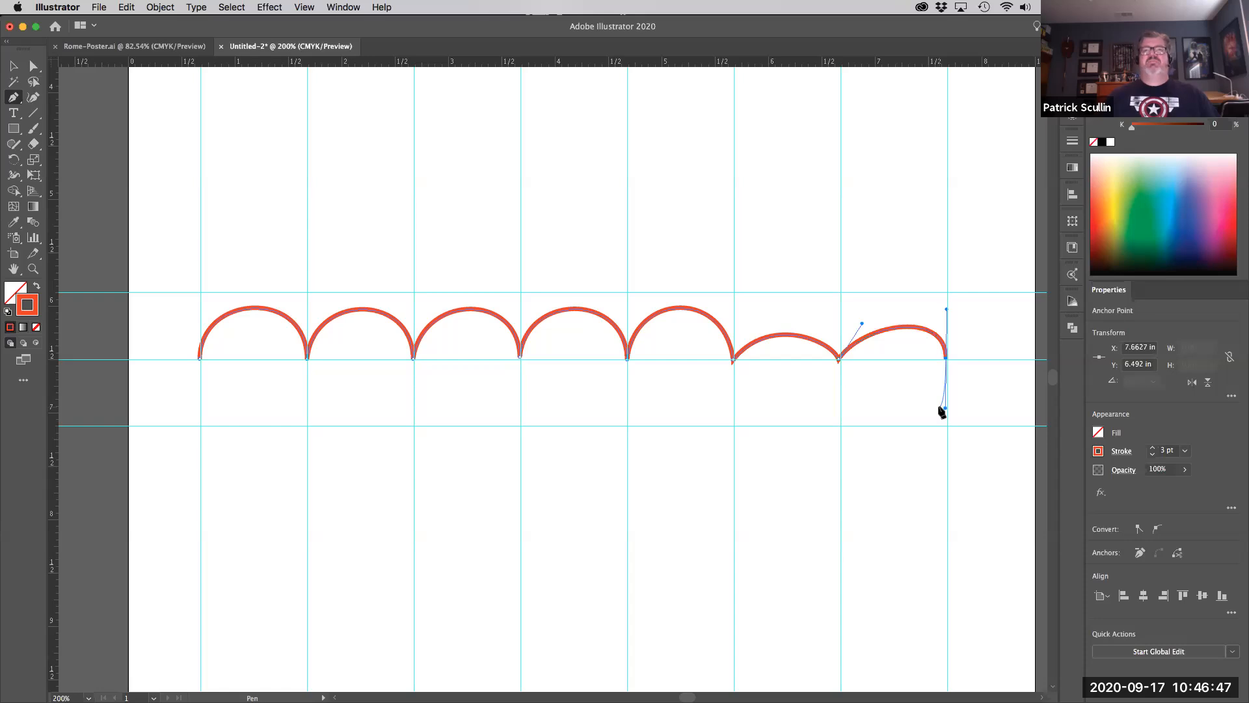
{"action": "key", "text": "Escape"}
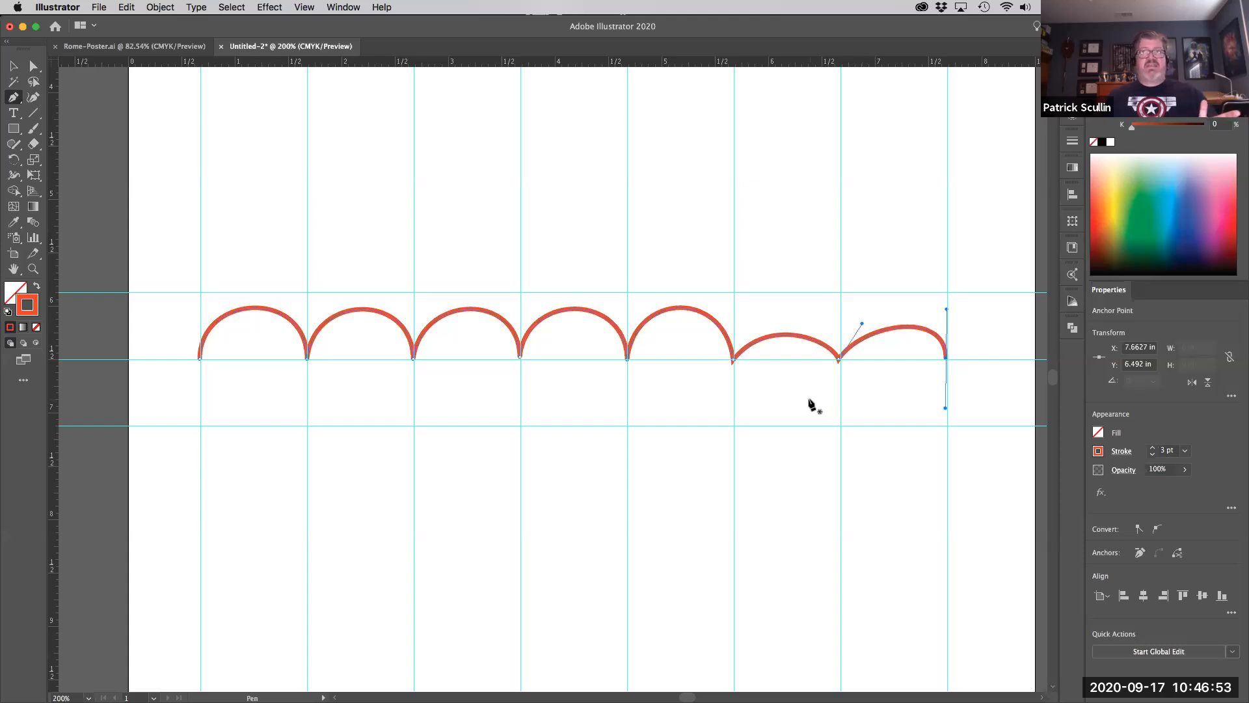
- Straighten the handles at the later arch joints to vertical so all seven arches match in height
{"action": "key", "text": "a"}
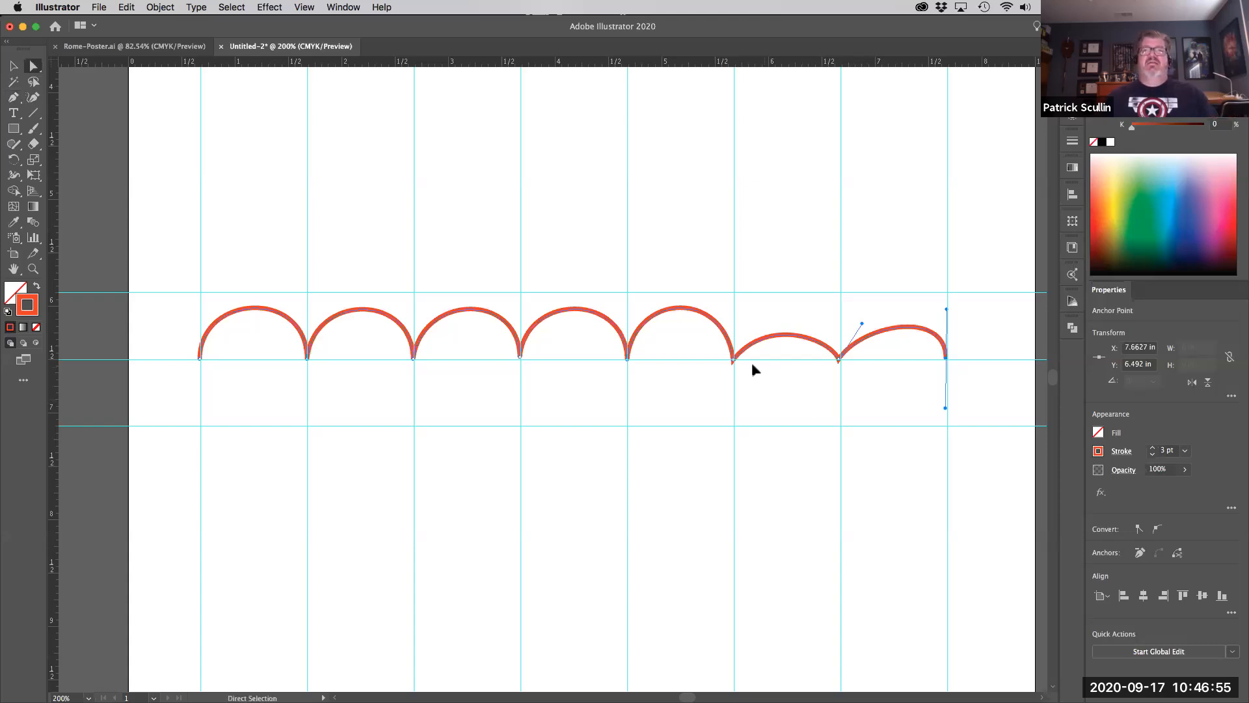
{"action": "left_click", "coordinate": [733, 359]}
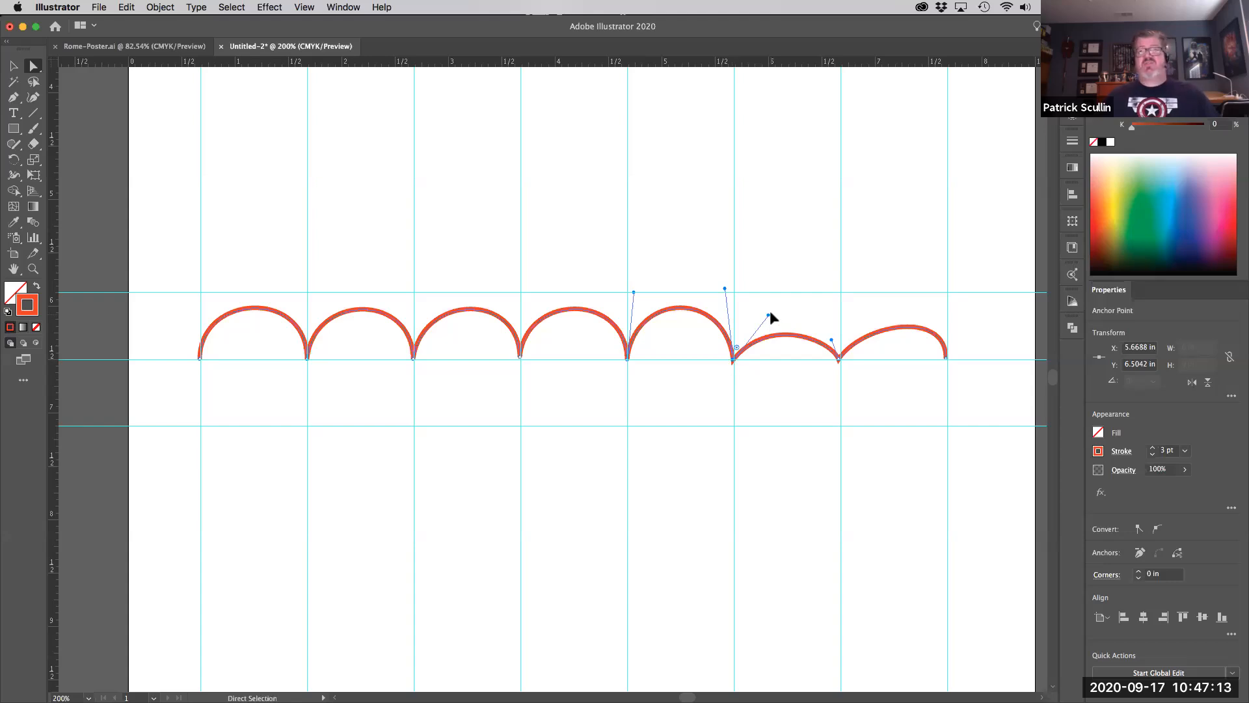
{"action": "left_click_drag", "start_coordinate": [769, 316], "coordinate": [733, 294]}
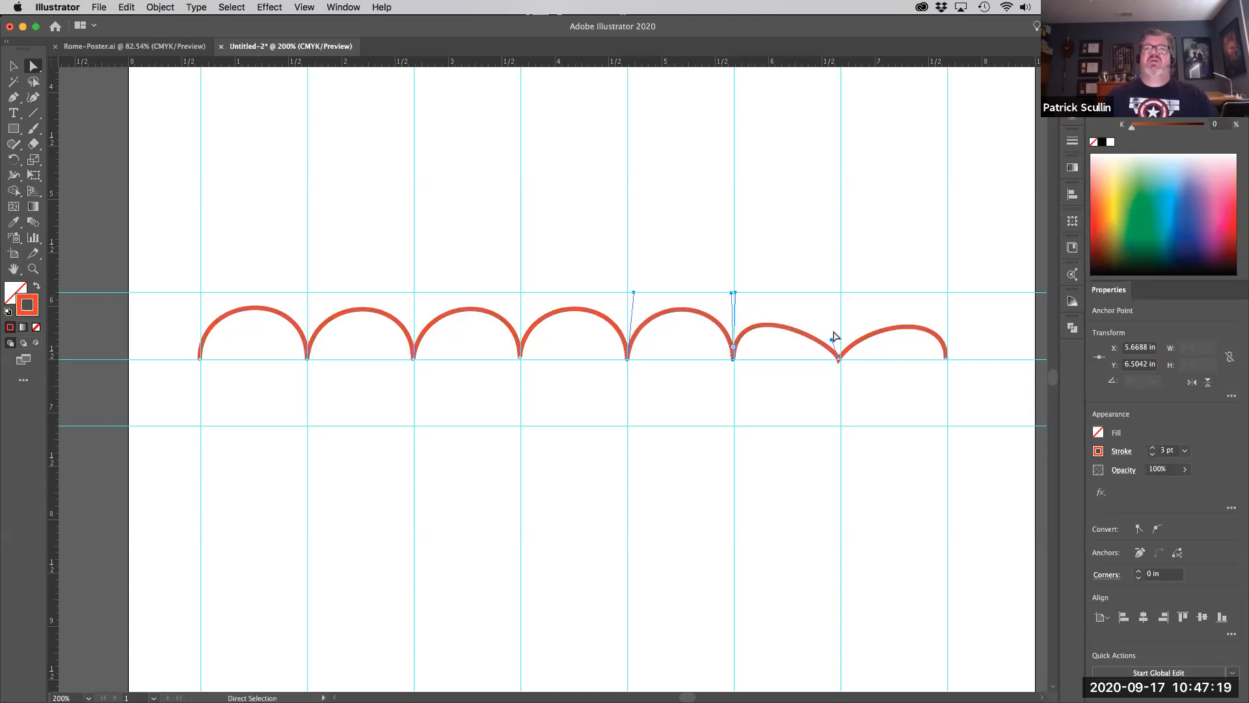
{"action": "left_click_drag", "start_coordinate": [831, 341], "coordinate": [841, 295]}
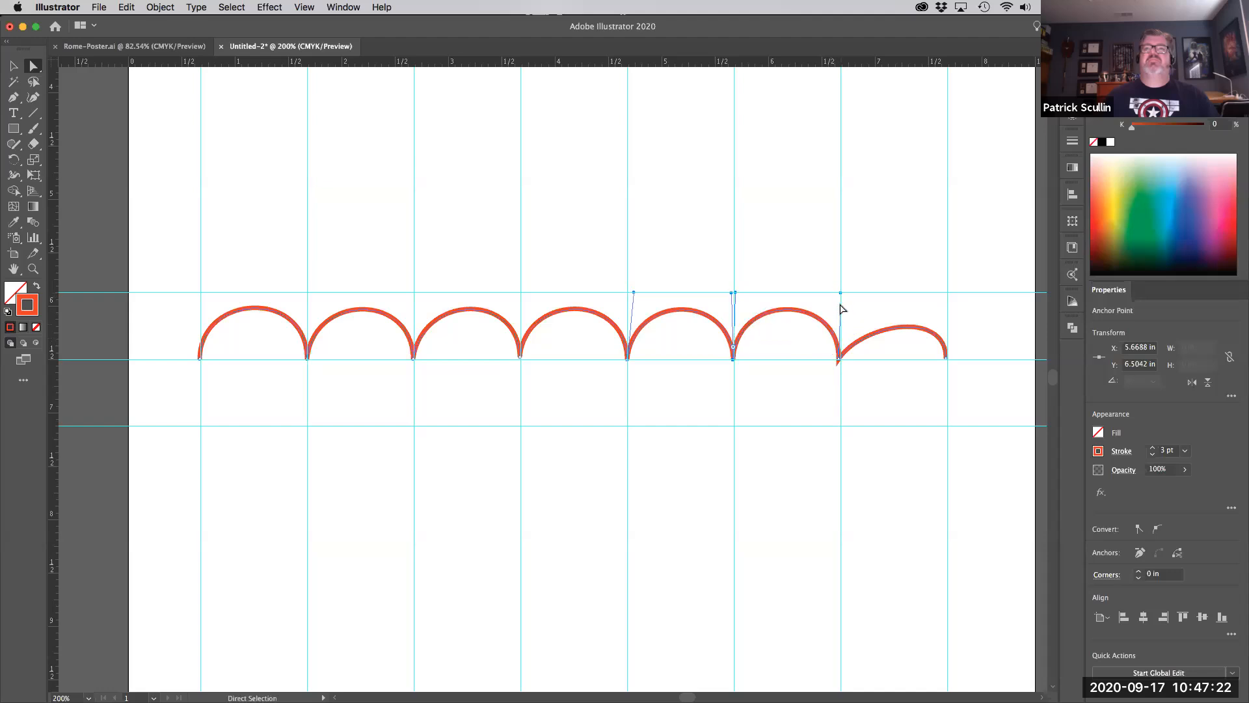
{"action": "left_click", "coordinate": [837, 360]}
{"action": "left_click_drag", "start_coordinate": [862, 325], "coordinate": [843, 293]}
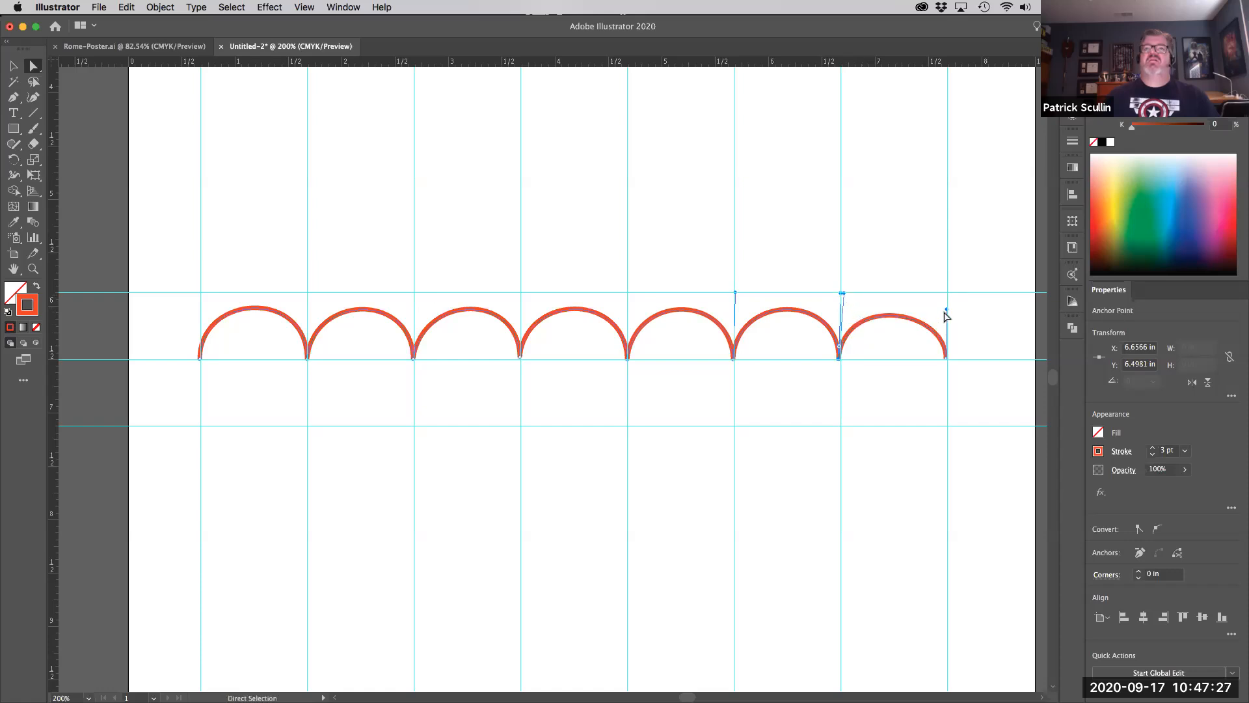
{"action": "left_click_drag", "start_coordinate": [948, 313], "coordinate": [947, 297]}
{"action": "left_click", "coordinate": [628, 358]}
{"action": "left_click_drag", "start_coordinate": [634, 292], "coordinate": [628, 293]}
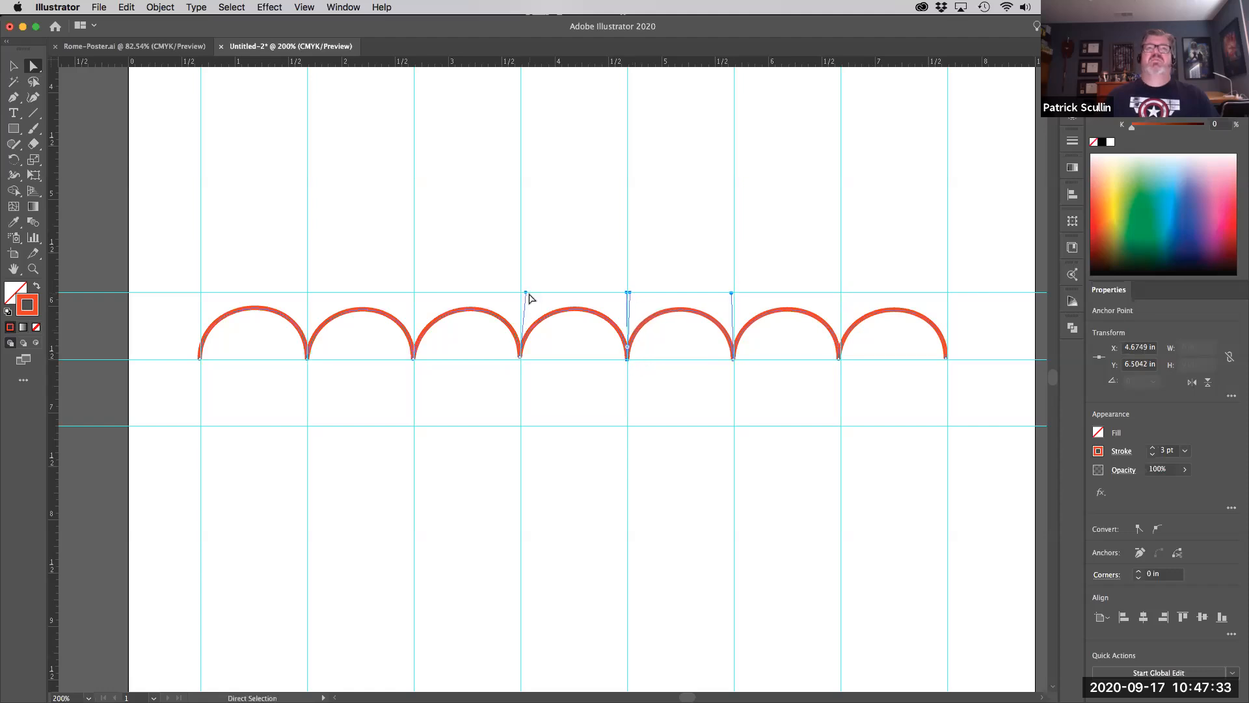
{"action": "left_click_drag", "start_coordinate": [526, 296], "coordinate": [524, 292]}
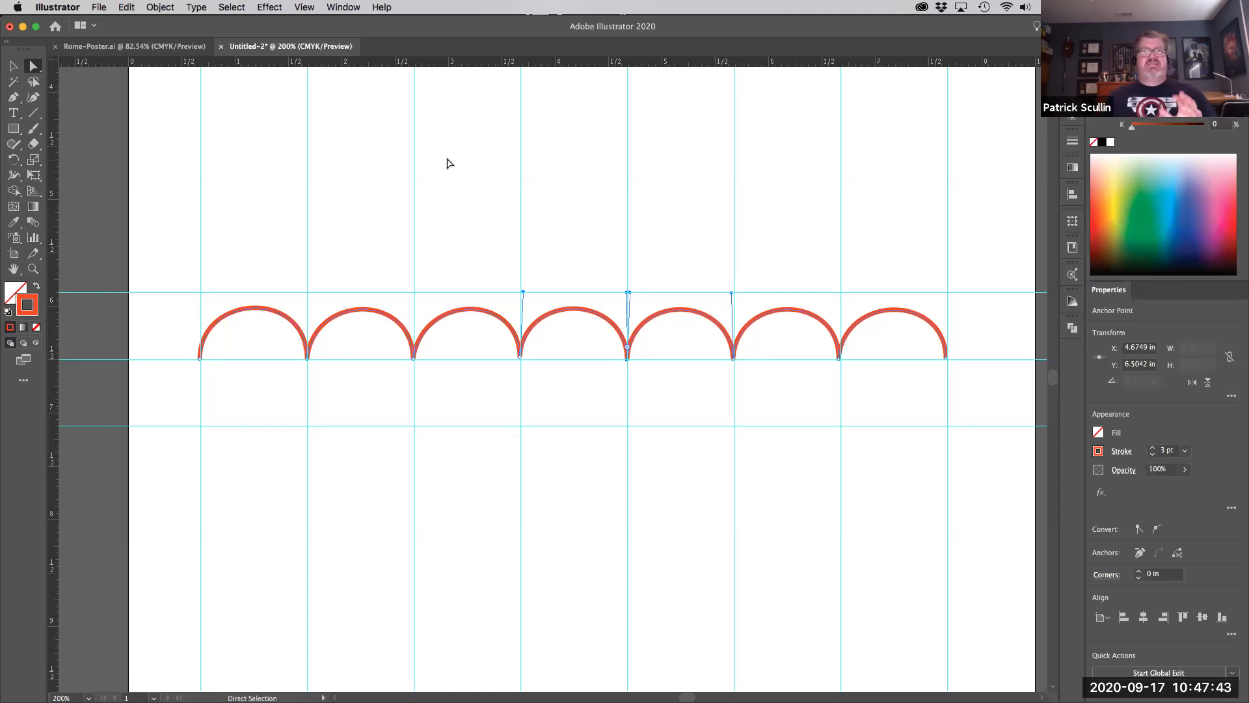
{"action": "key", "text": "p"}
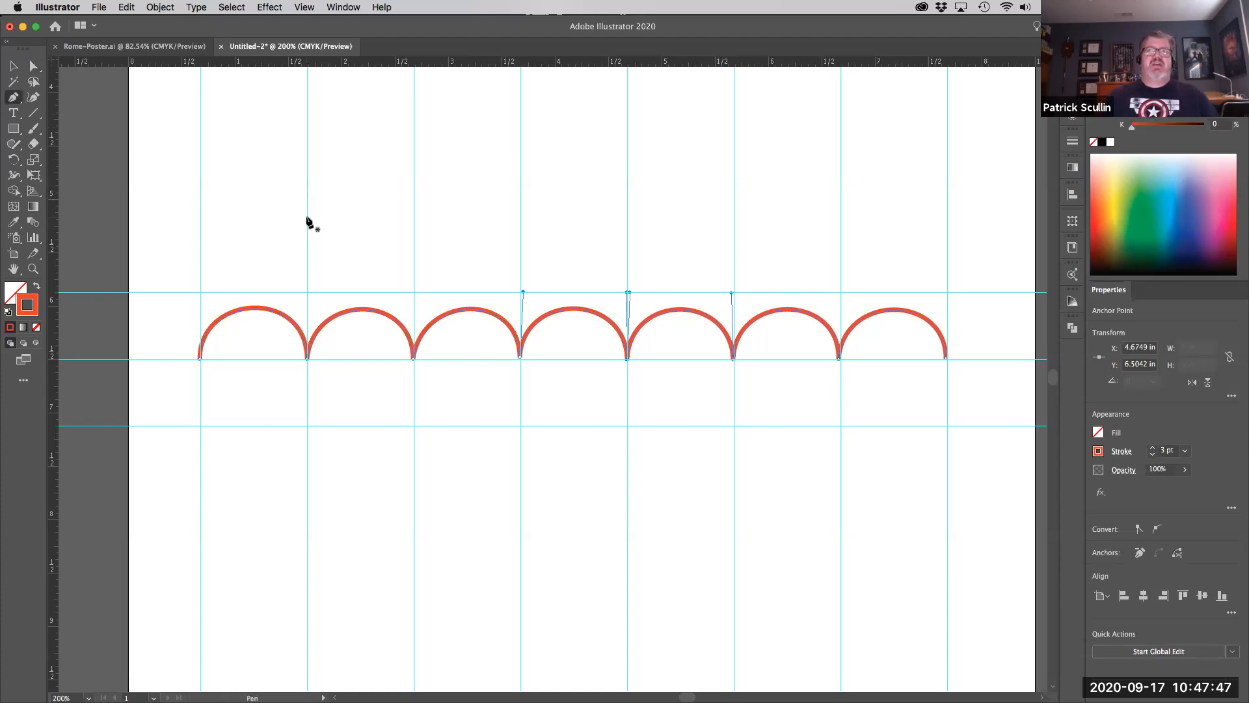
- Start a freeform Pen curve above the arches, undoing misplaced second points and a stray S-curve
{"action": "left_click", "coordinate": [306, 217]}
{"action": "left_click_drag", "start_coordinate": [414, 202], "coordinate": [470, 259]}
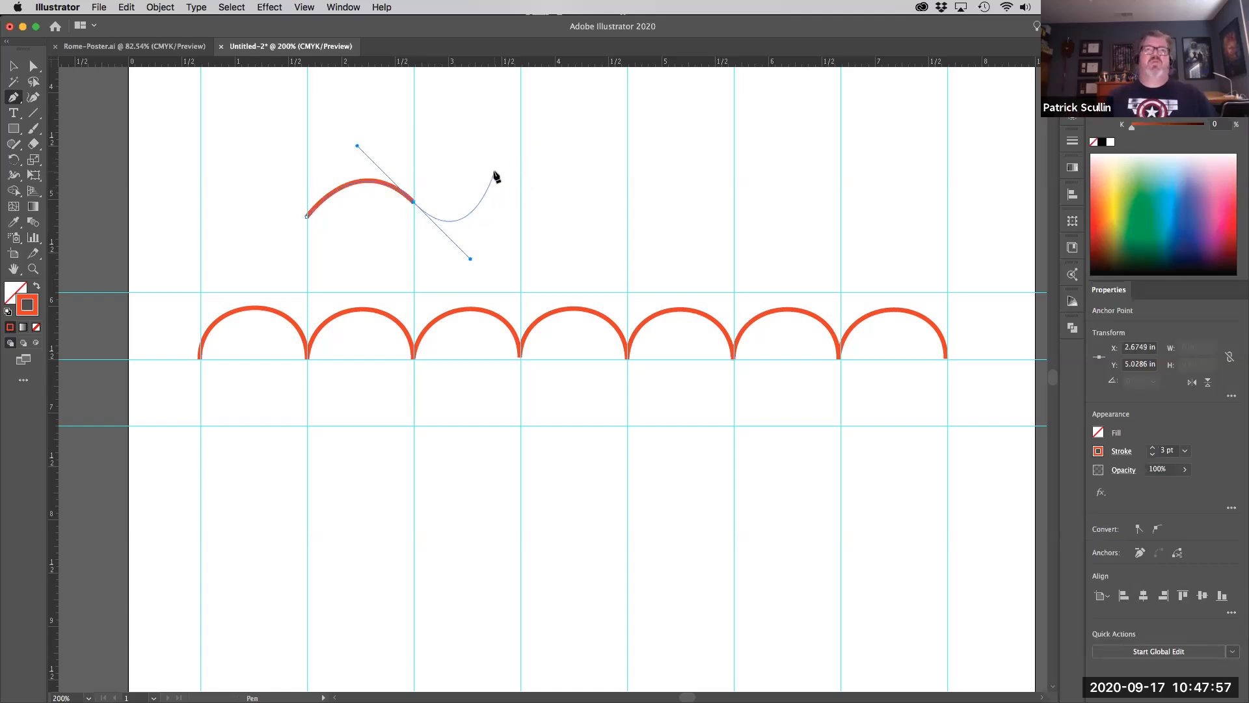
{"action": "key", "text": "super+z"}
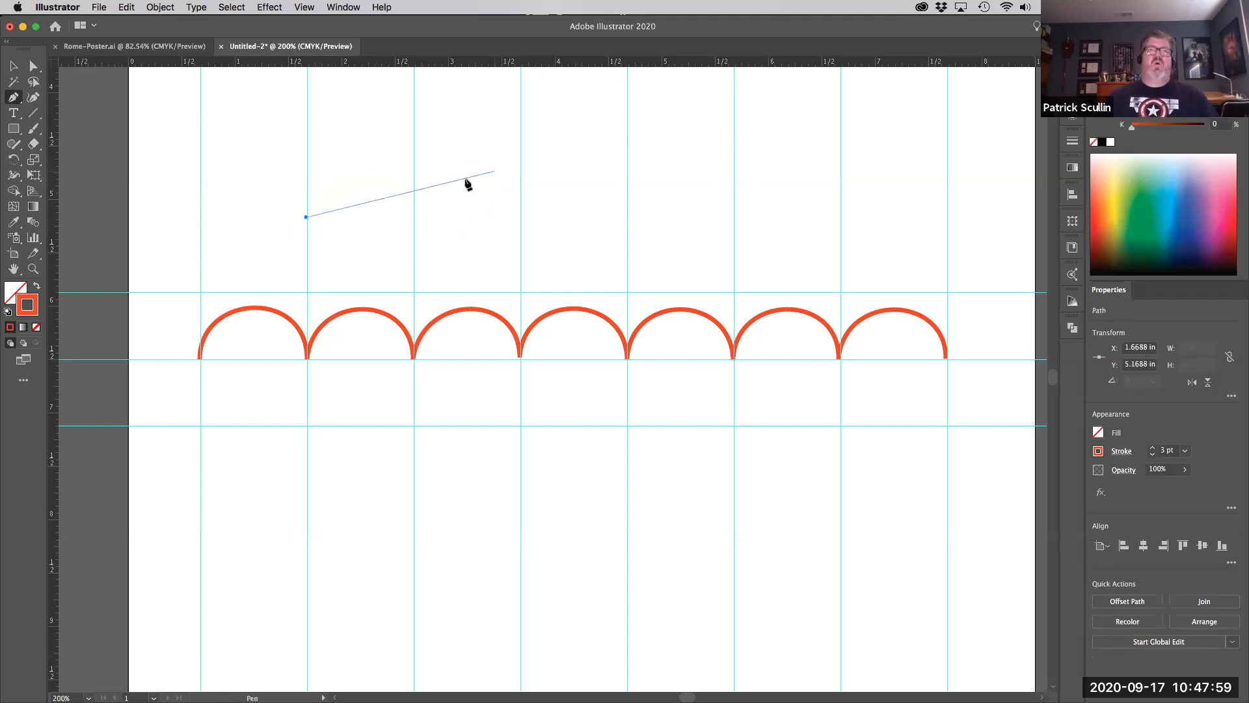
{"action": "left_click_drag", "start_coordinate": [415, 197], "coordinate": [454, 260]}
{"action": "left_click_drag", "start_coordinate": [474, 208], "coordinate": [474, 208]}
{"action": "left_click", "coordinate": [508, 241]}
{"action": "left_click_drag", "start_coordinate": [551, 163], "coordinate": [629, 149]}
{"action": "key", "text": "super+z"}
{"action": "key", "text": "super+z"}
{"action": "key", "text": "super+z"}
- Build the wave from the arch's right end through dips and loops up to a tall peak
{"action": "left_click_drag", "start_coordinate": [415, 198], "coordinate": [447, 238]}
{"action": "left_click_drag", "start_coordinate": [488, 181], "coordinate": [510, 212]}
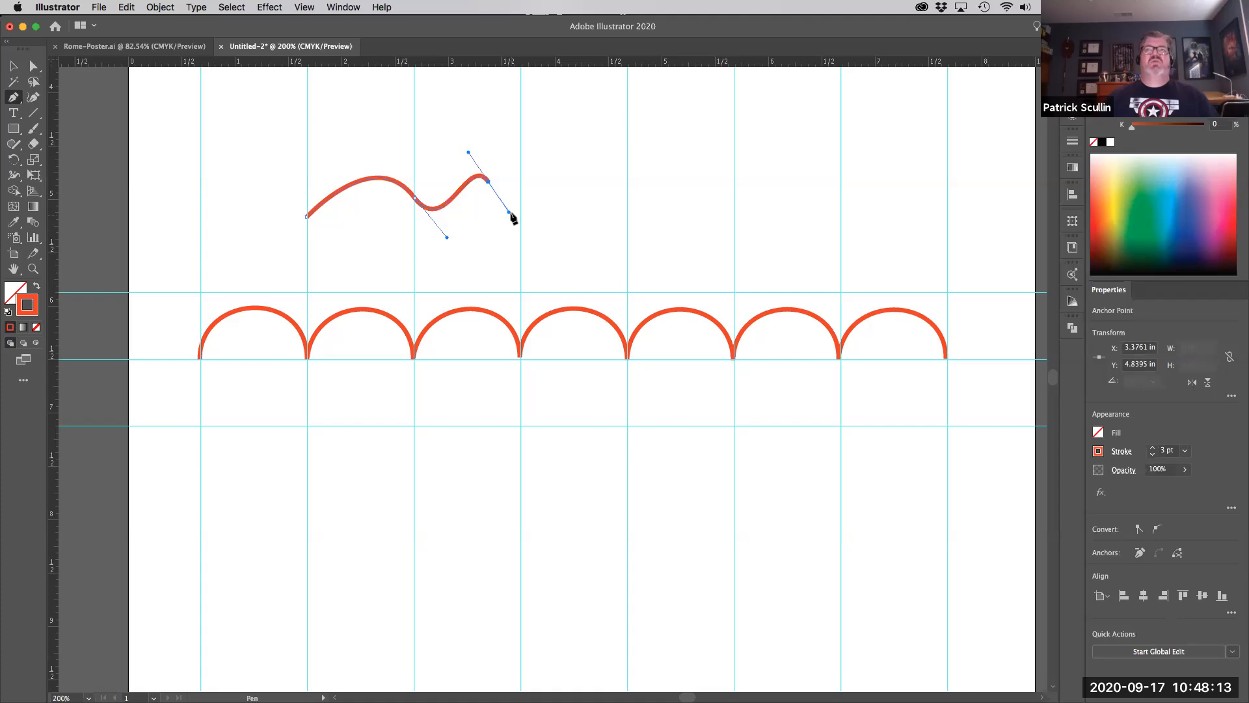
{"action": "left_click_drag", "start_coordinate": [509, 213], "coordinate": [509, 137]}
{"action": "left_click_drag", "start_coordinate": [583, 202], "coordinate": [566, 246]}
{"action": "left_click_drag", "start_coordinate": [658, 212], "coordinate": [633, 282]}
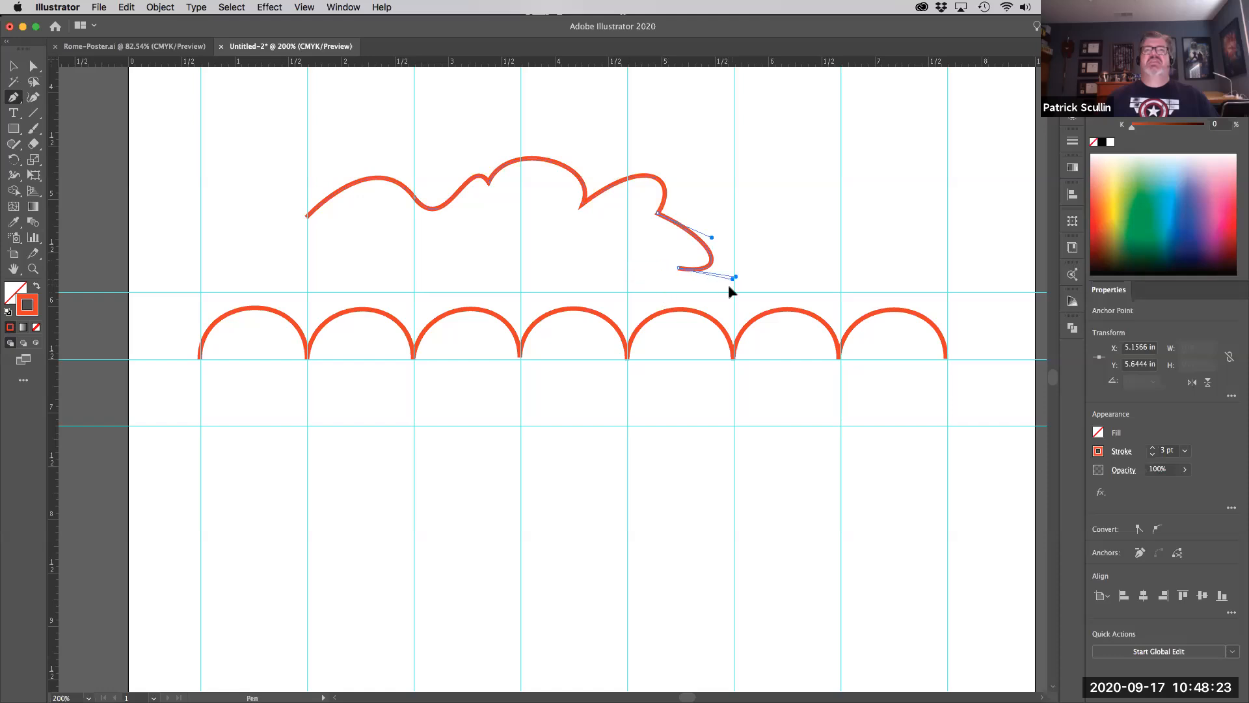
{"action": "left_click_drag", "start_coordinate": [783, 261], "coordinate": [753, 160]}
{"action": "left_click_drag", "start_coordinate": [790, 131], "coordinate": [850, 181]}
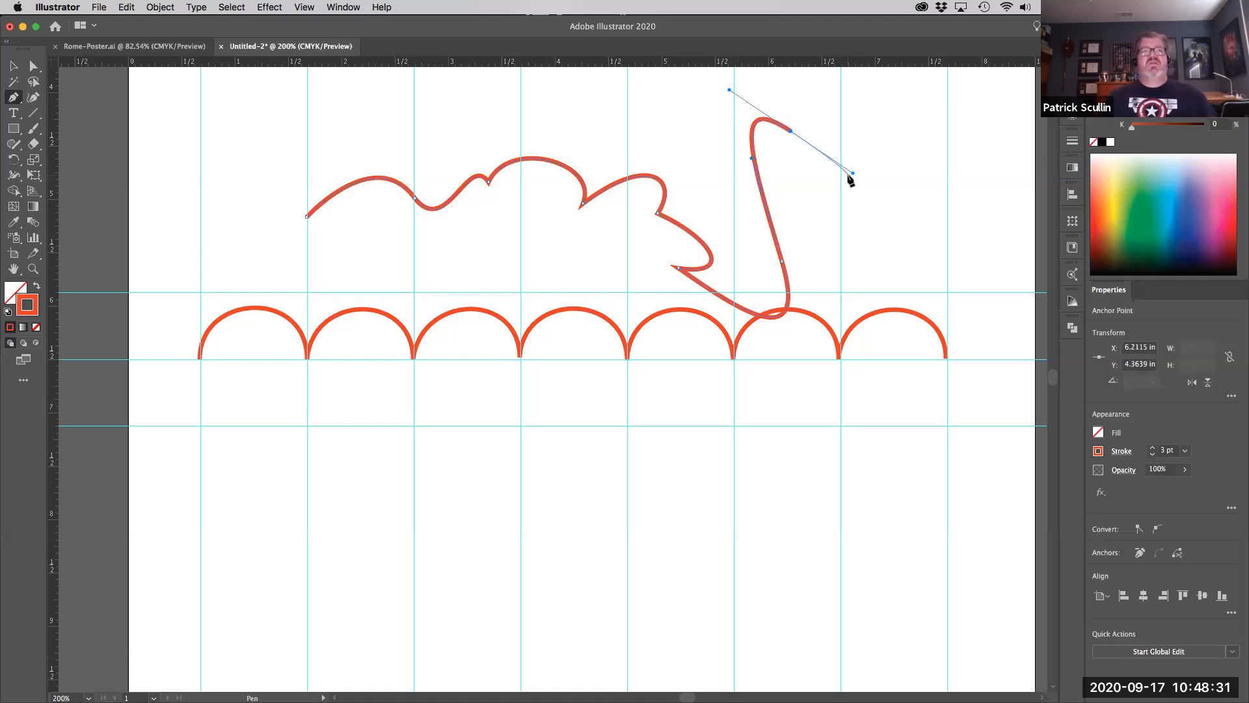
{"action": "left_click_drag", "start_coordinate": [849, 171], "coordinate": [853, 173]}
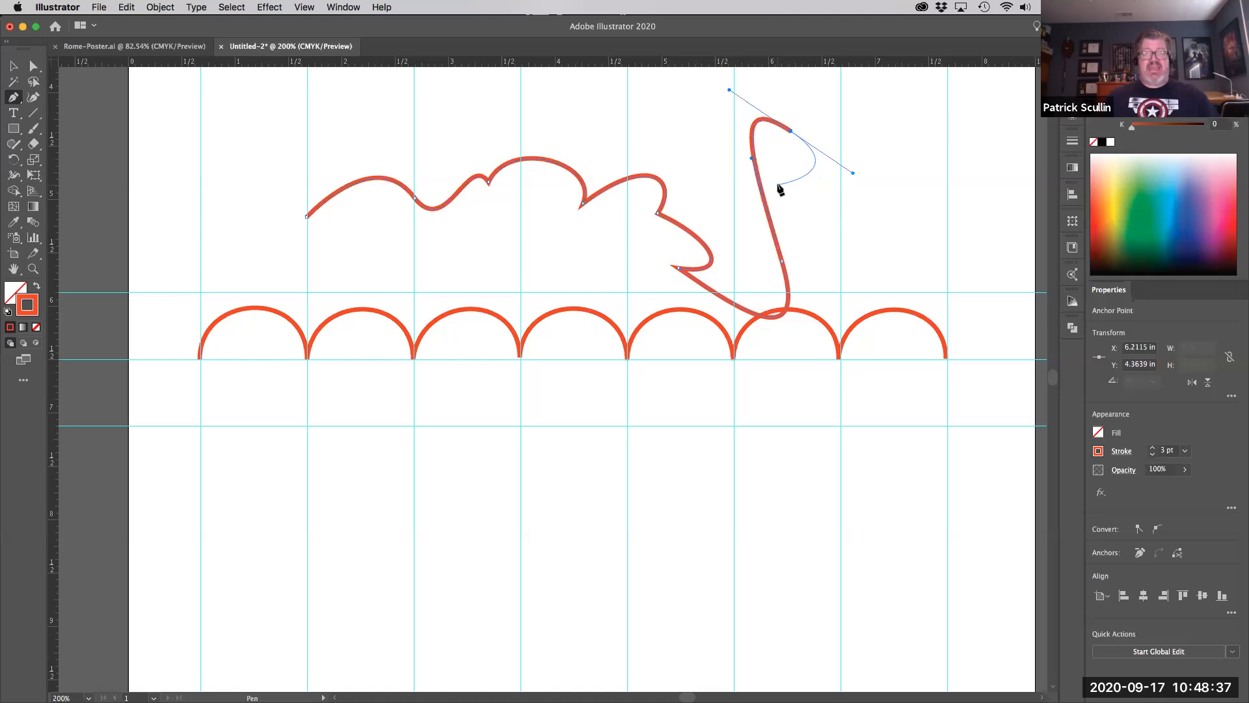
- Pan the view right and add two more points continuing the wave
{"action": "key", "text": "space"}
{"action": "left_click_drag", "start_coordinate": [728, 145], "coordinate": [609, 250]}
{"action": "key", "text": "space"}
{"action": "left_click_drag", "start_coordinate": [698, 241], "coordinate": [527, 255]}
{"action": "left_click_drag", "start_coordinate": [601, 269], "coordinate": [719, 222]}
{"action": "key", "text": "space"}
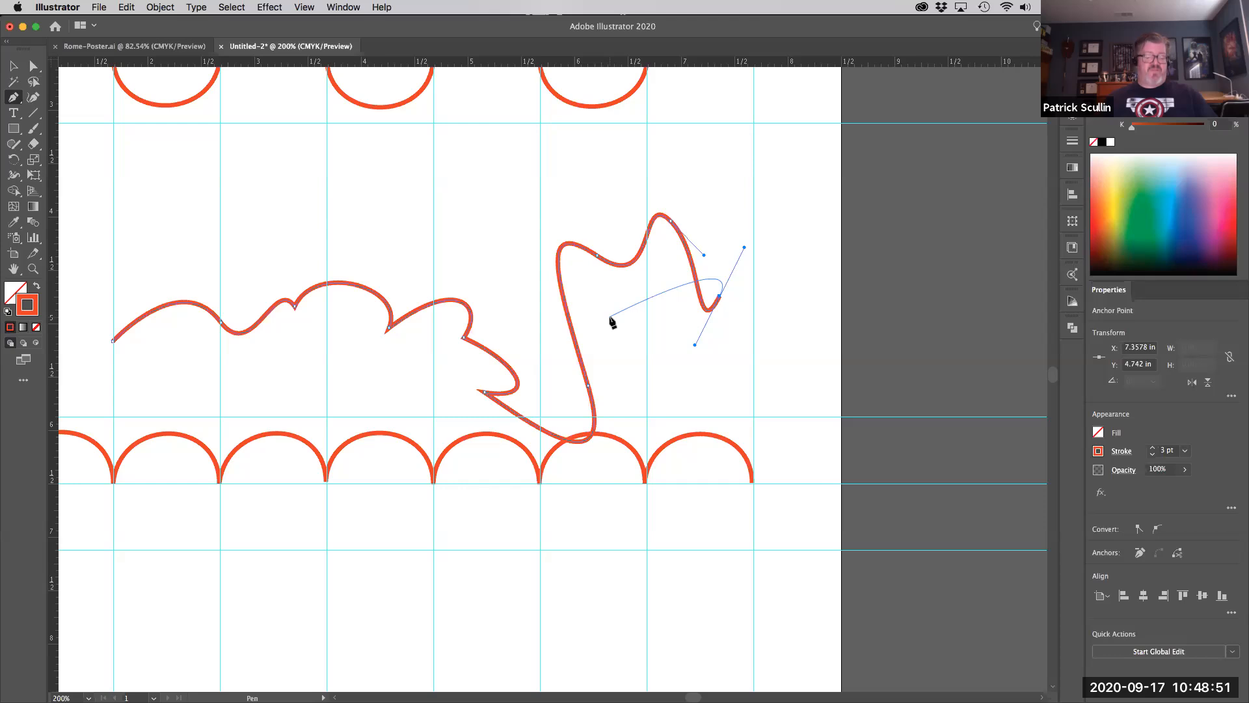
- Extend the wave with a lowered anchor and a downward point, then start a second curve below
{"action": "left_click_drag", "start_coordinate": [793, 202], "coordinate": [806, 253]}
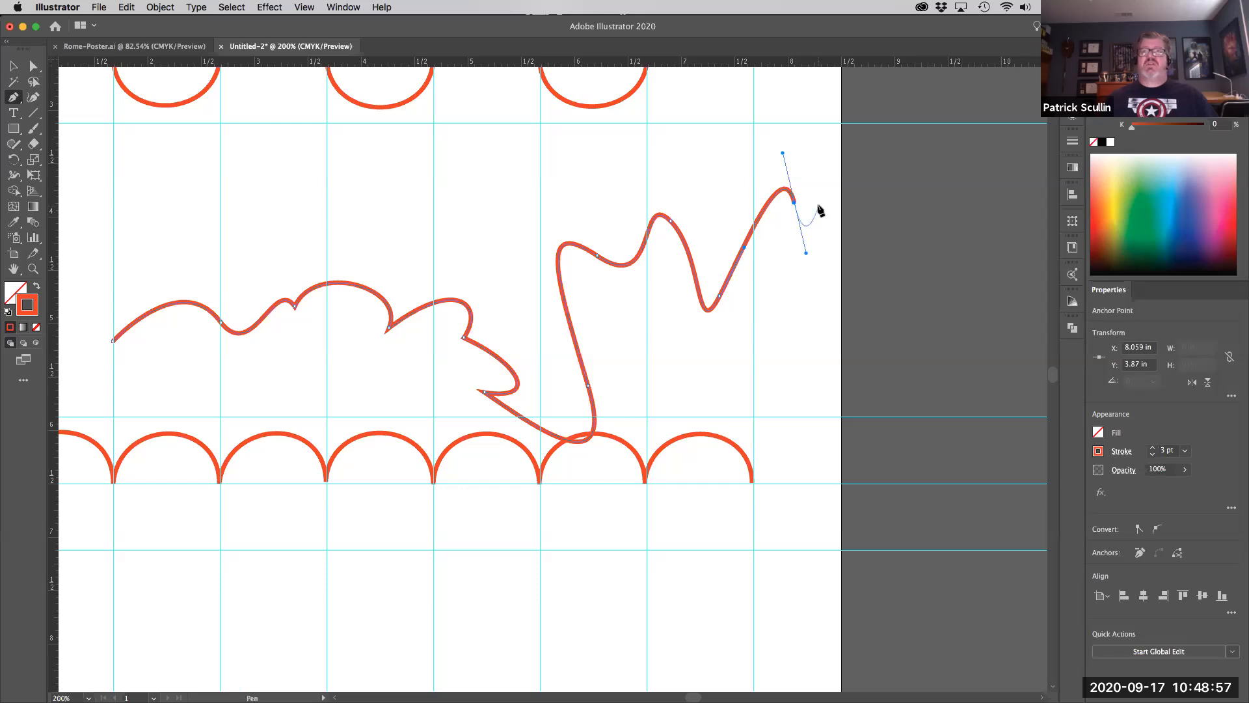
{"action": "key", "text": "super"}
{"action": "left_click_drag", "start_coordinate": [794, 203], "coordinate": [794, 421]}
{"action": "left_click_drag", "start_coordinate": [861, 393], "coordinate": [853, 418]}
{"action": "left_click", "coordinate": [860, 443]}
{"action": "left_click_drag", "start_coordinate": [790, 455], "coordinate": [693, 510]}
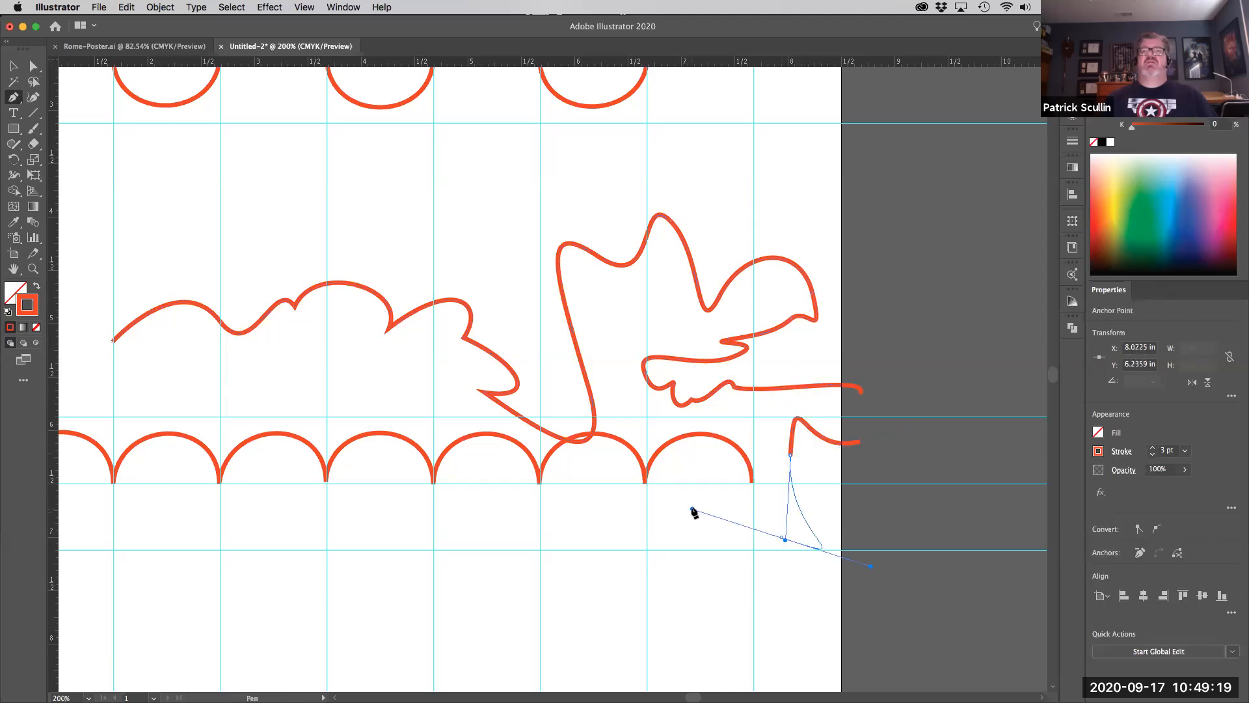